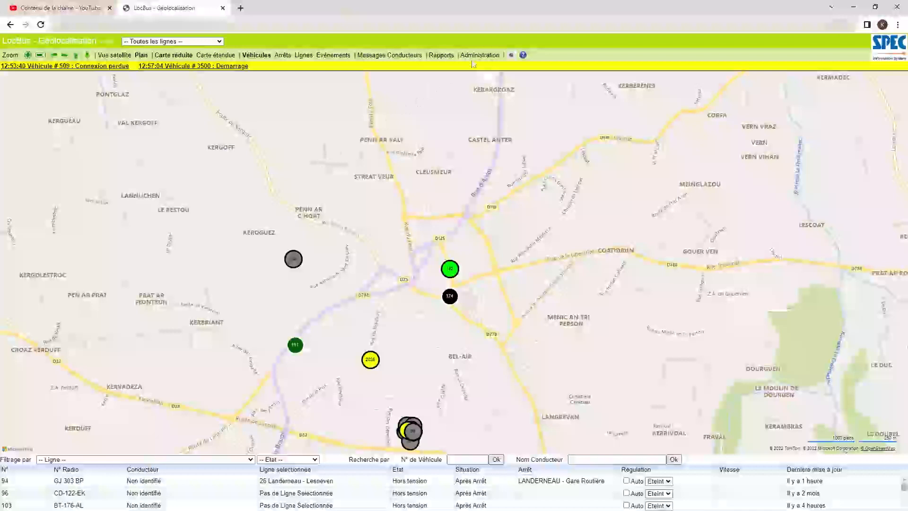
- Open the vehicle updates page in the administration interface and start creating a new update
click(479, 56)
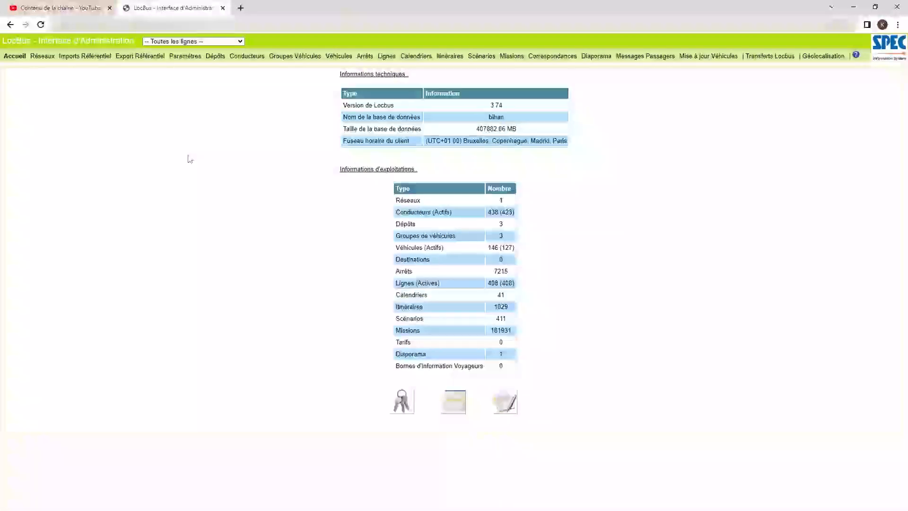
click(716, 57)
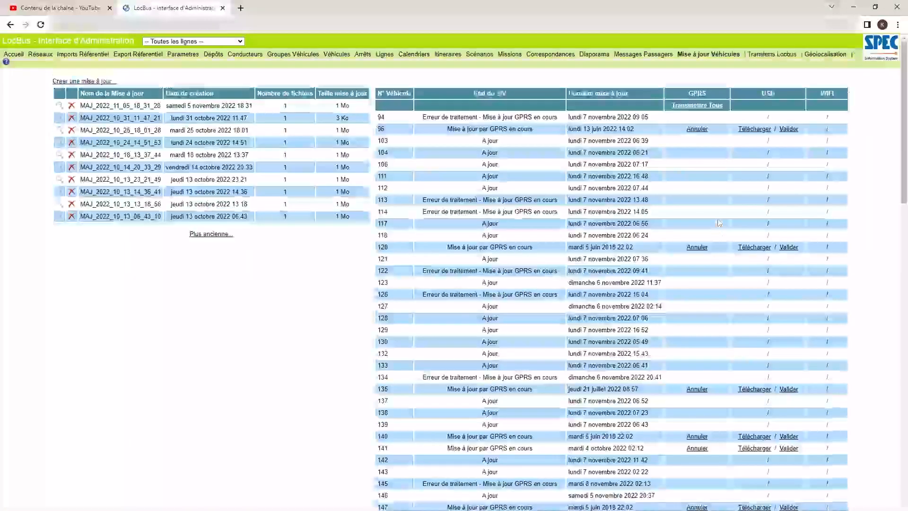
click(66, 81)
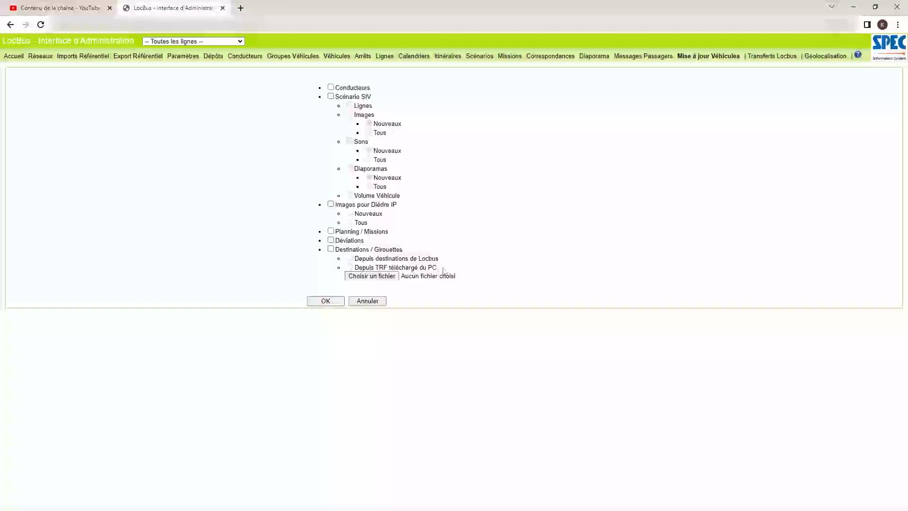
- Include Destinations / Girouettes in the update, sourced from a TRF file uploaded from the PC
click(331, 249)
click(350, 267)
click(375, 277)
- Switch to the transfert folder in File Explorer and examine the abersbihan TRF files
click(173, 510)
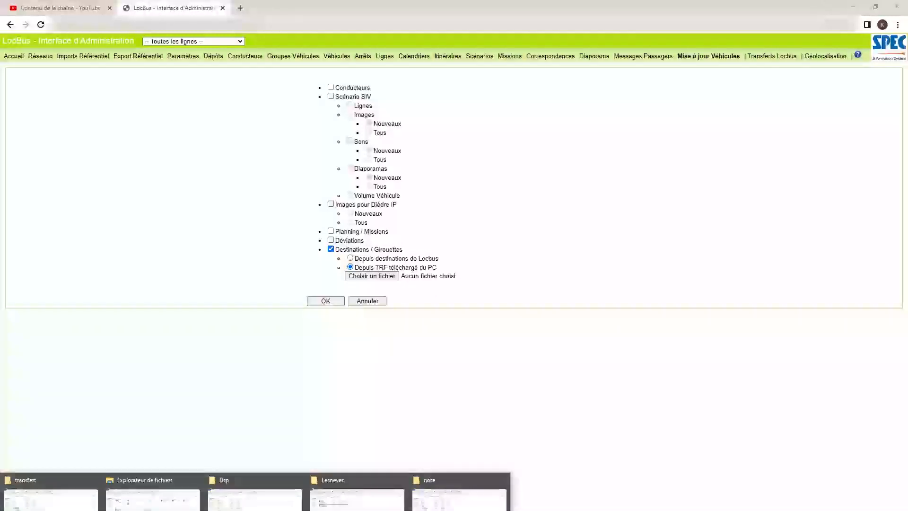
click(50, 498)
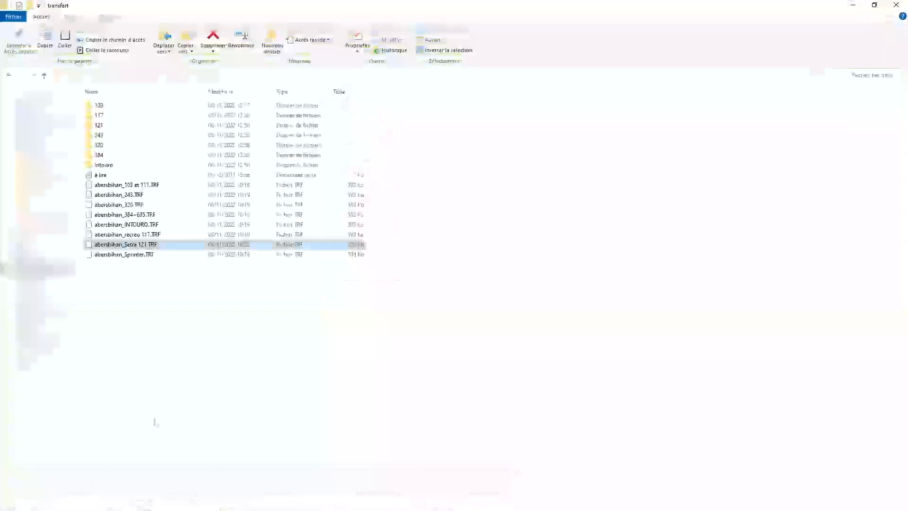
drag(168, 286, 105, 183)
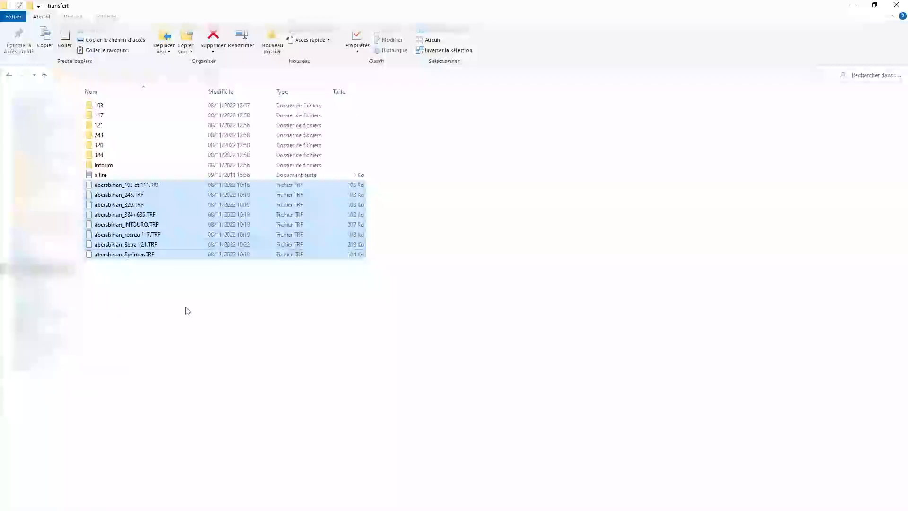
click(186, 311)
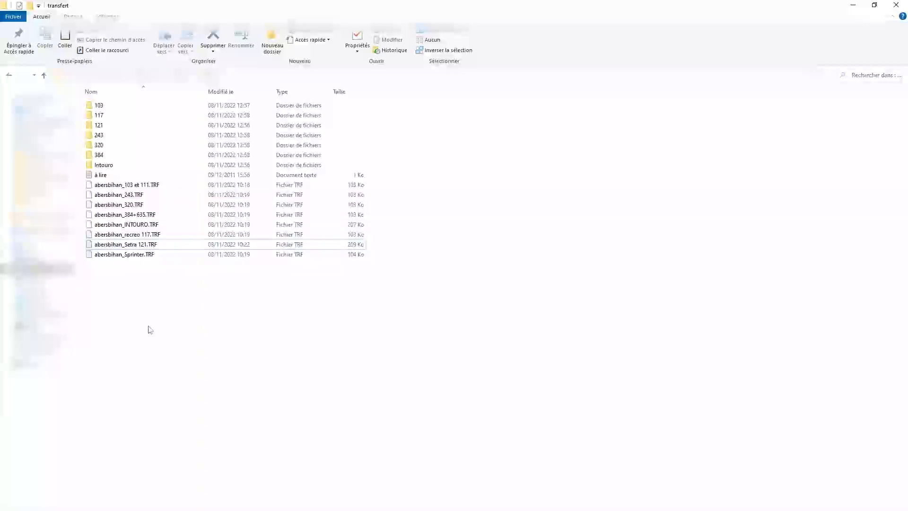
- Copy abersbihan_Setra 121.TRF from the transfert folder into its 121 subfolder
click(131, 247)
right_click(131, 247)
click(182, 387)
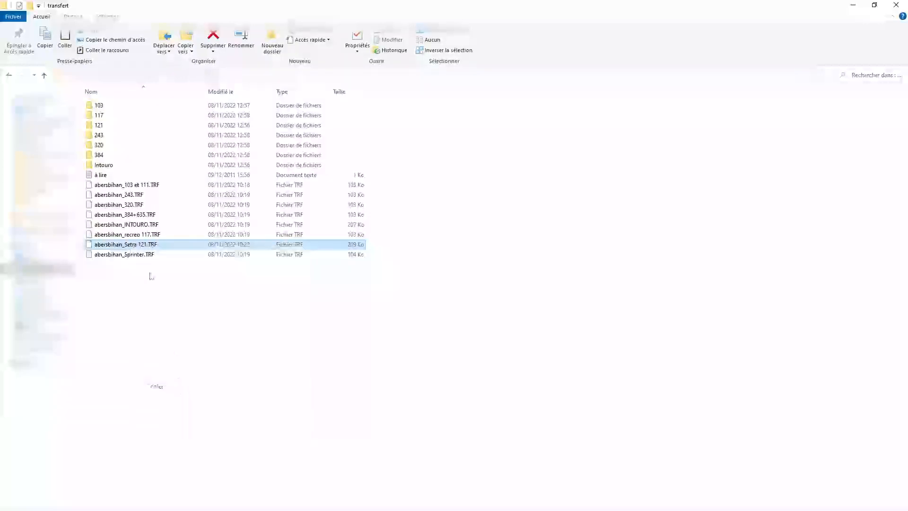
double_click(103, 125)
right_click(138, 144)
click(184, 210)
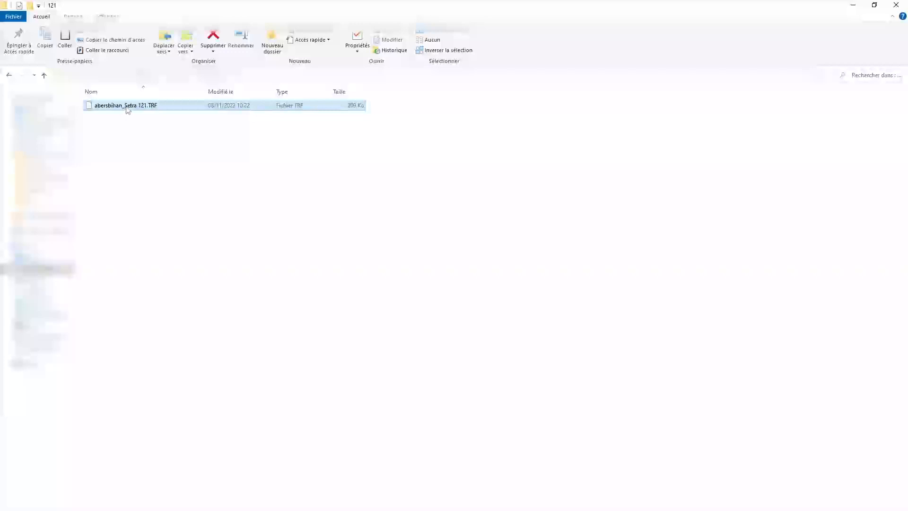
- Rename the copied TRF file in folder 121 as TACTILE.TRF
right_click(127, 108)
click(177, 282)
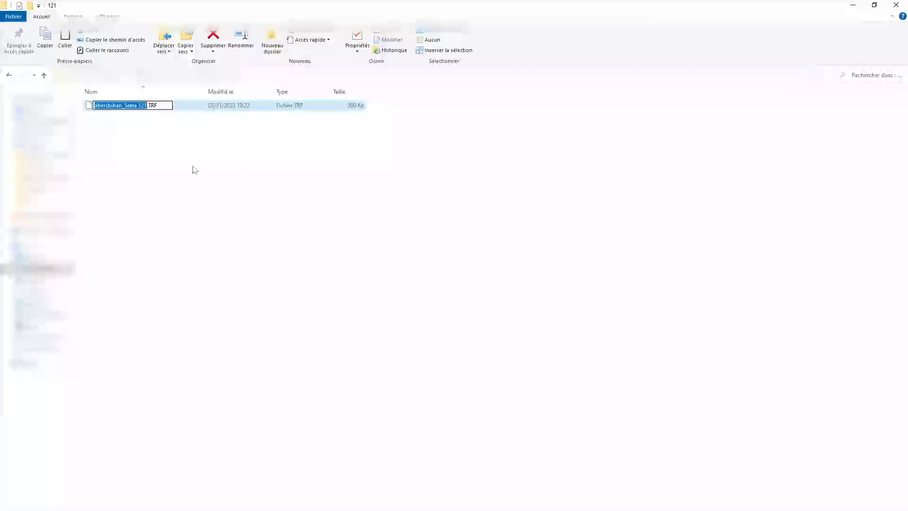
text(TACTILE)
key(Return)
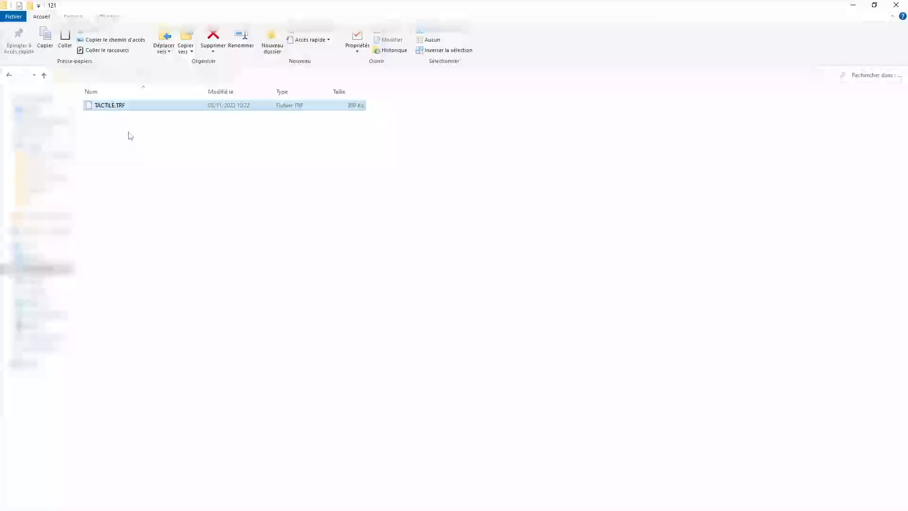
- Return to the transfert folder and check the contents of its vehicle subfolders, including 103 and 117
key(alt+Up)
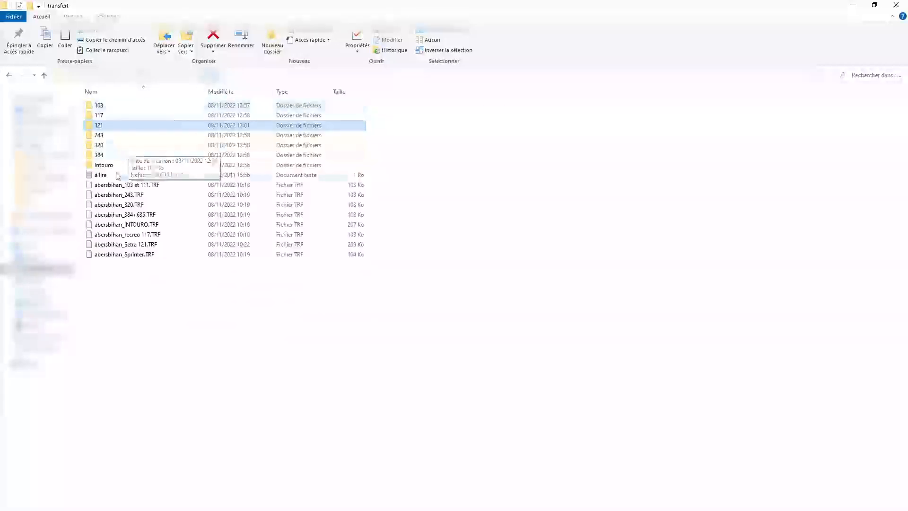
double_click(99, 105)
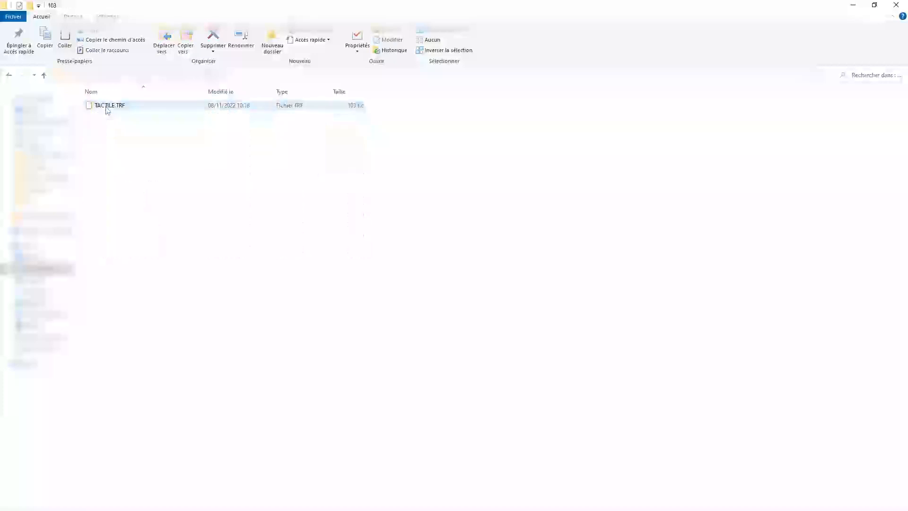
key(alt+Up)
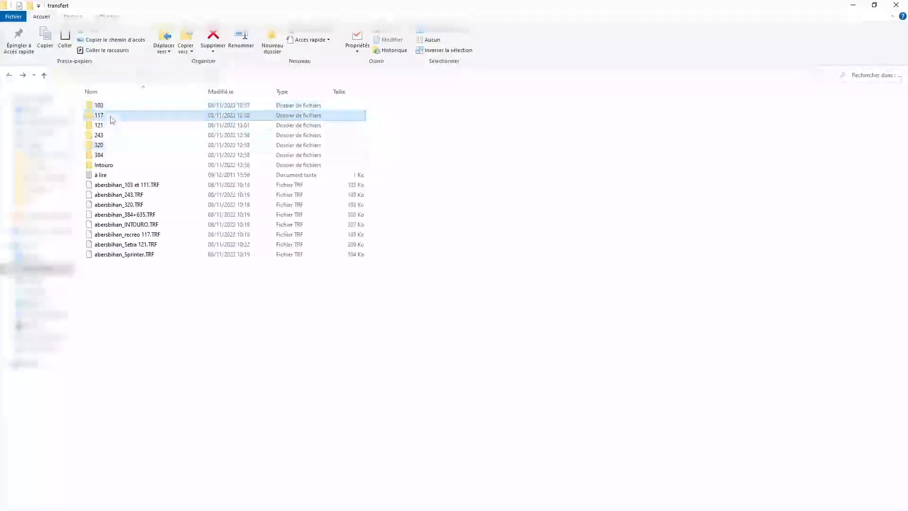
double_click(110, 116)
key(alt+Left)
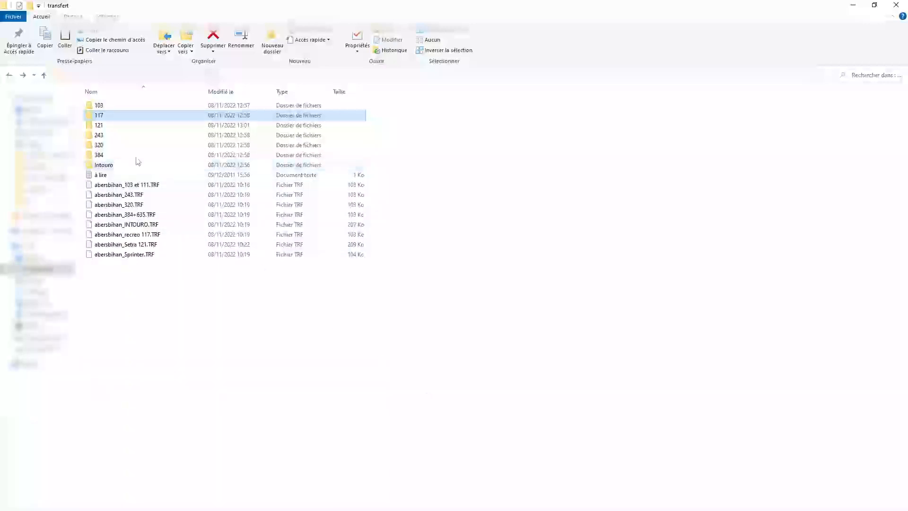
double_click(105, 130)
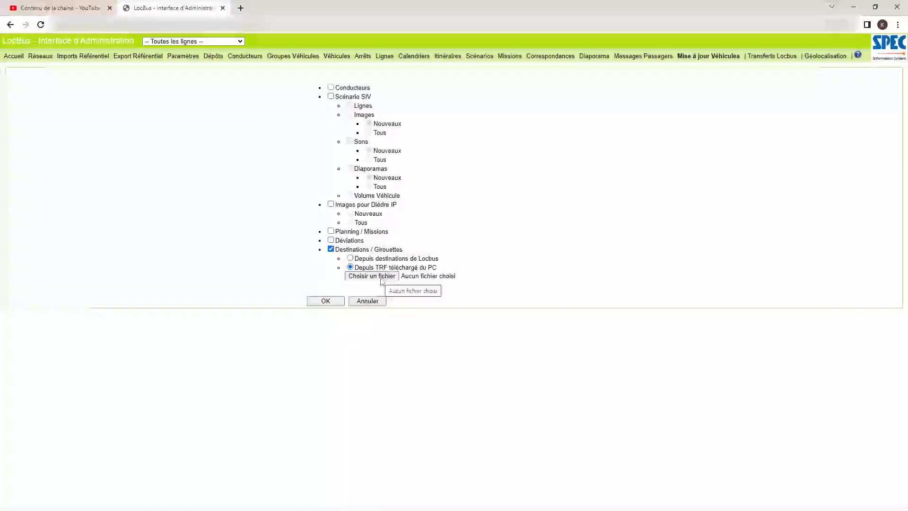
- Create the update in LocBus with TACTILE.TRF from Documents > Editexte > Données > transfert > 121 and open its file list
click(372, 276)
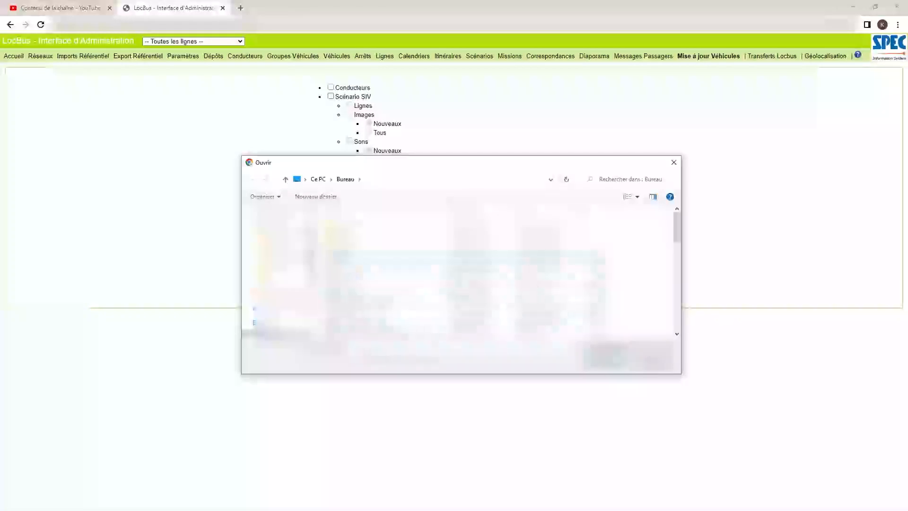
drag(311, 255, 311, 305)
click(280, 301)
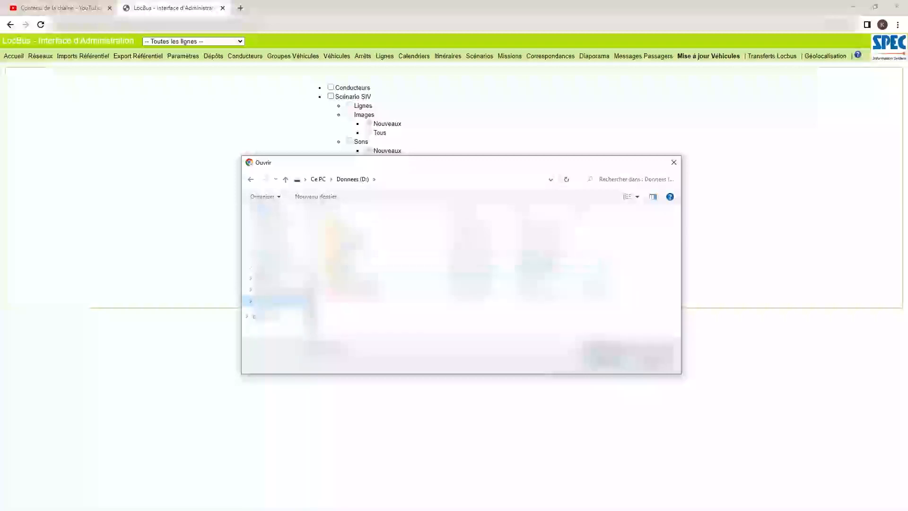
drag(310, 303, 310, 270)
click(281, 300)
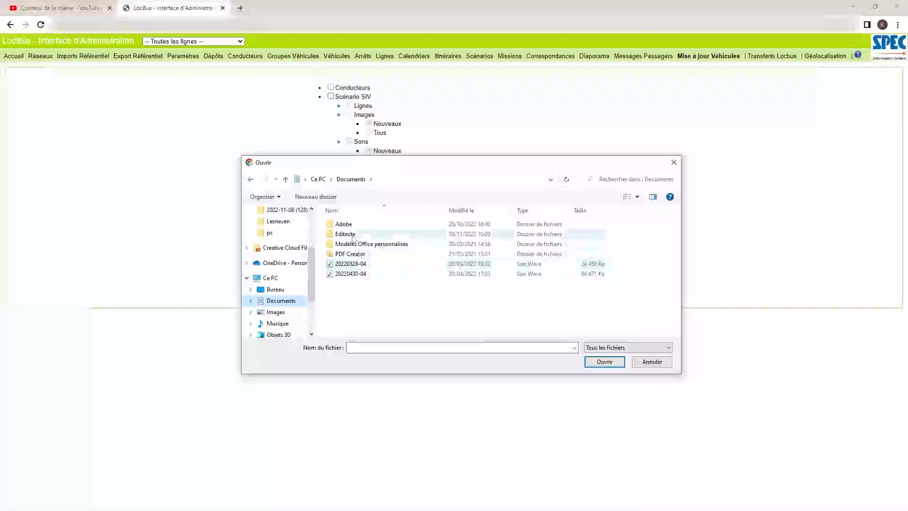
double_click(352, 234)
double_click(352, 226)
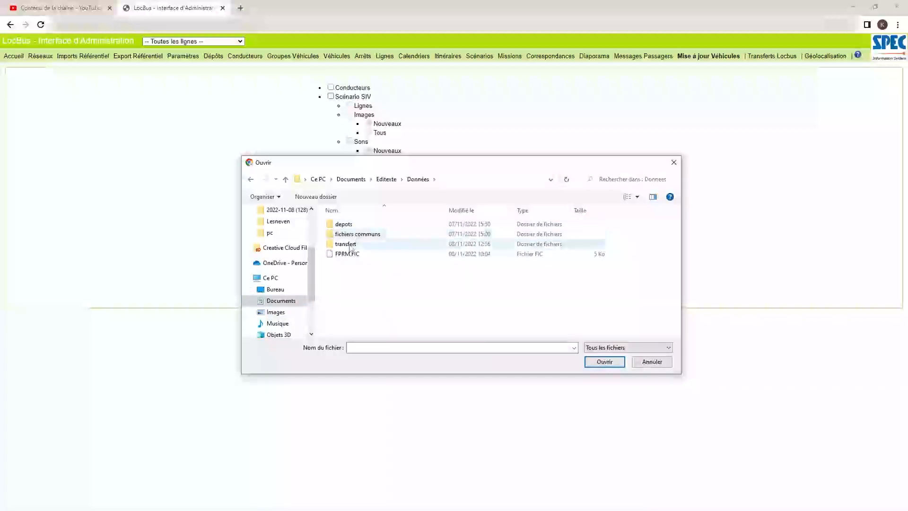
double_click(353, 243)
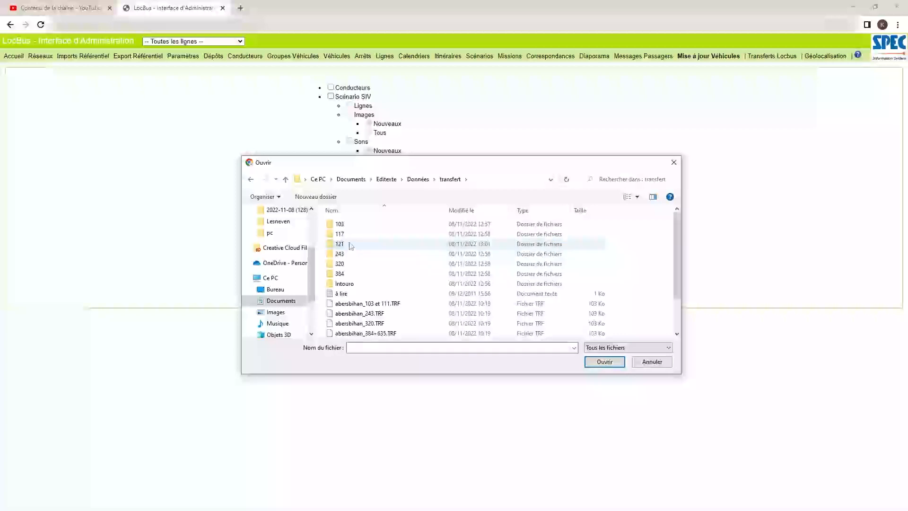
double_click(346, 244)
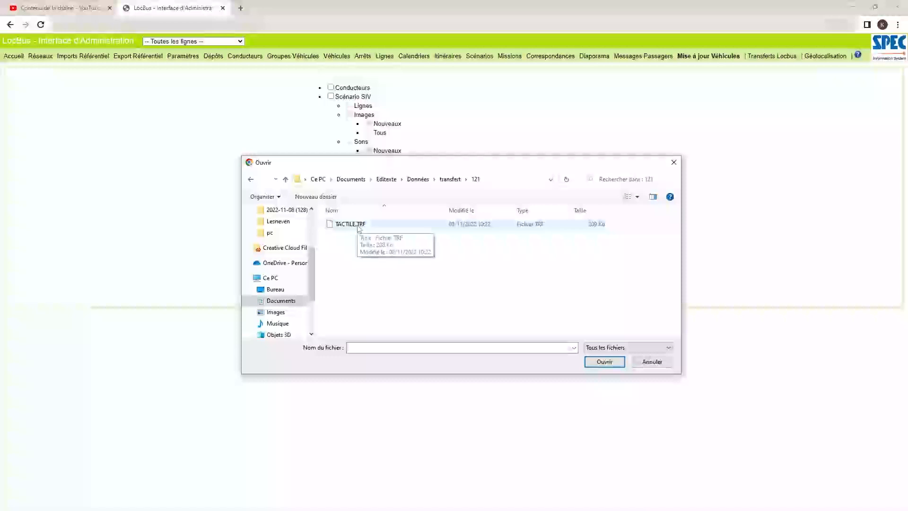
double_click(358, 229)
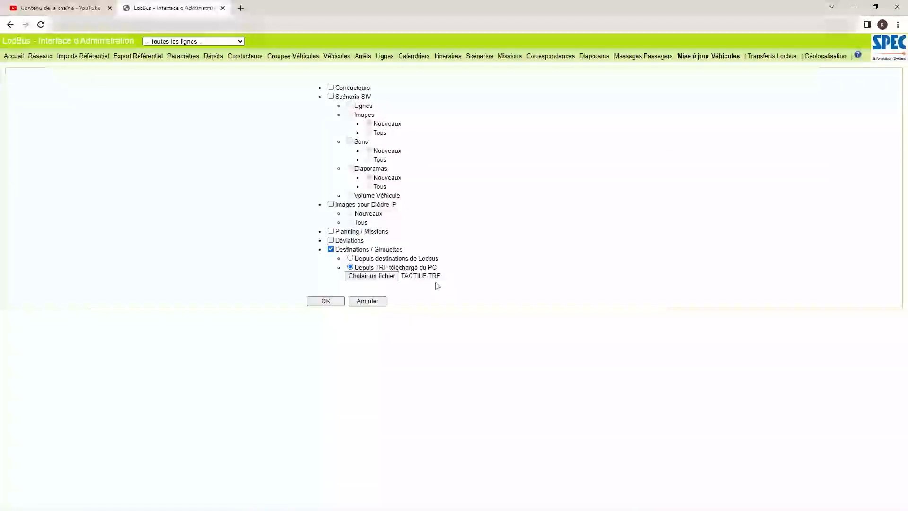
click(335, 301)
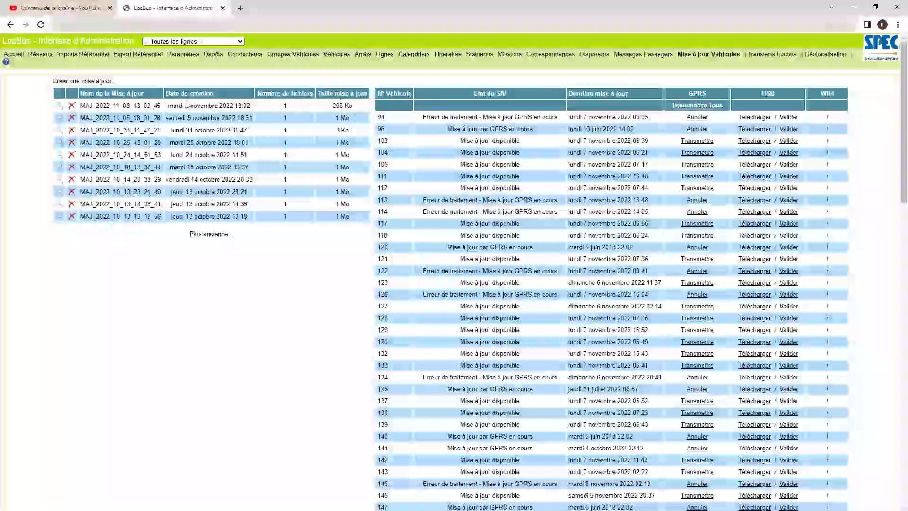
click(60, 106)
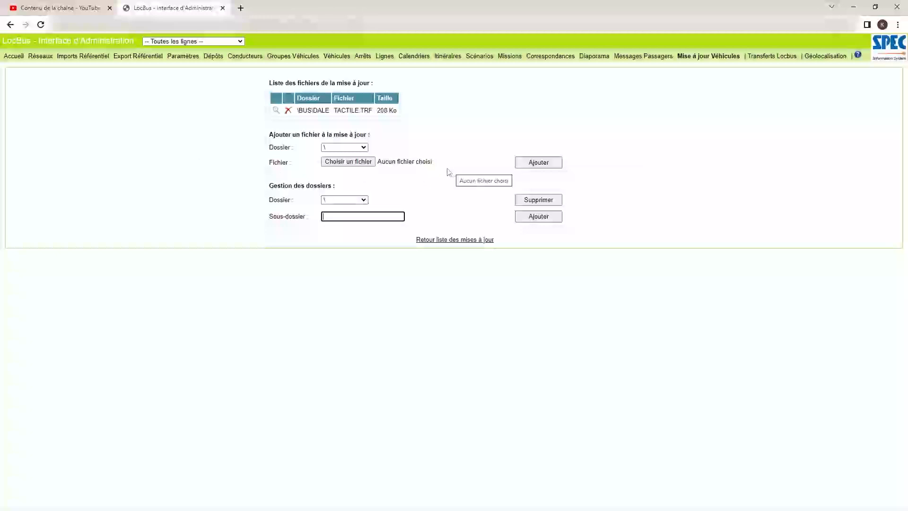
- Add TACTILE.TRF to the update under the \121\ folder
click(362, 147)
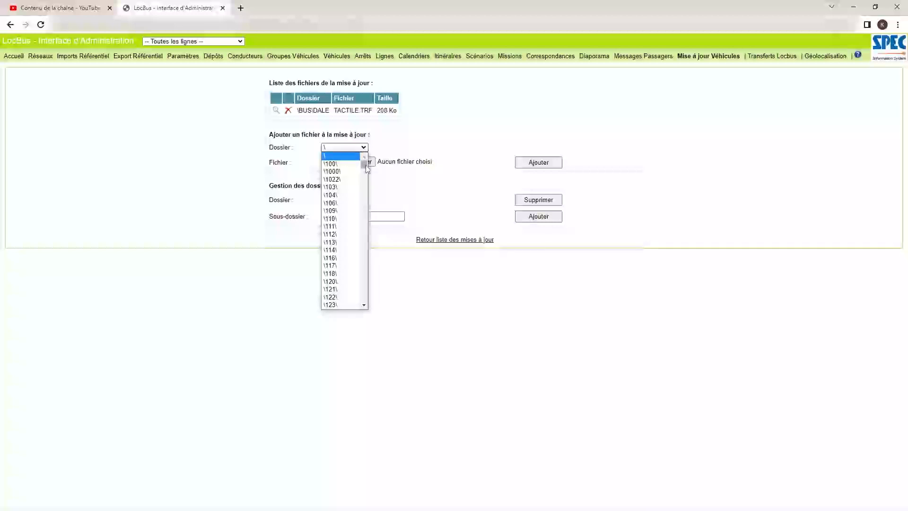
mouse_move(364, 166)
mouse_down()
mouse_move(367, 175)
mouse_move(365, 167)
mouse_up()
click(331, 193)
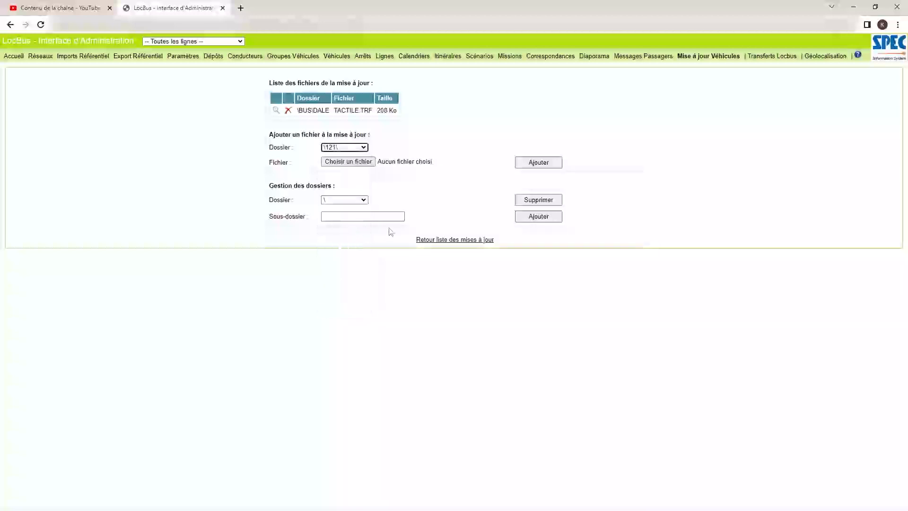
click(355, 163)
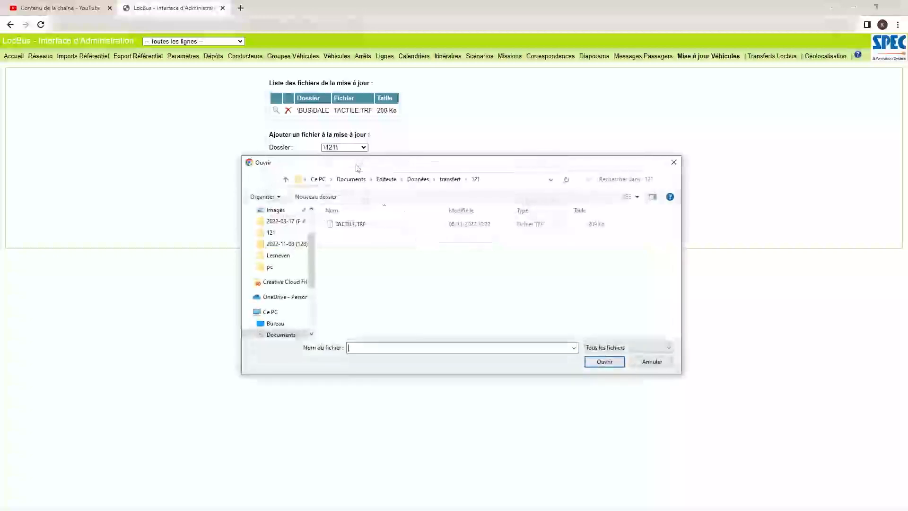
double_click(350, 227)
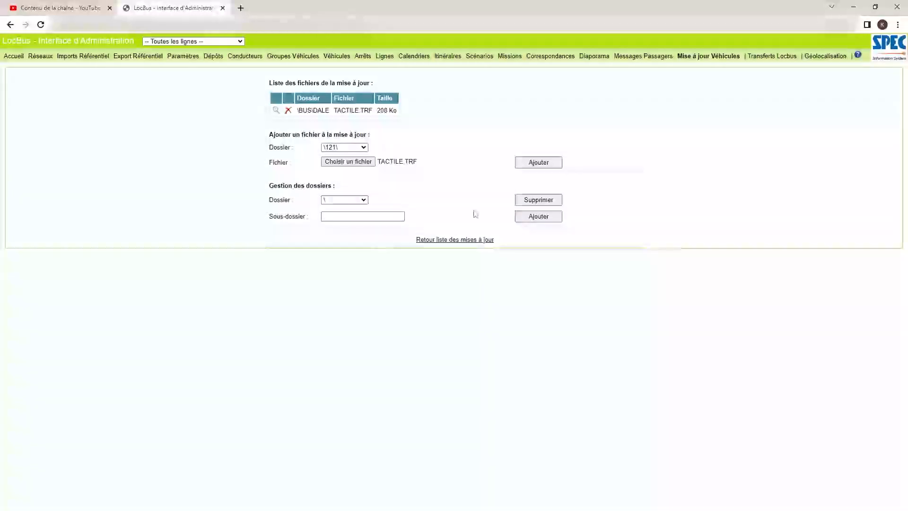
click(538, 163)
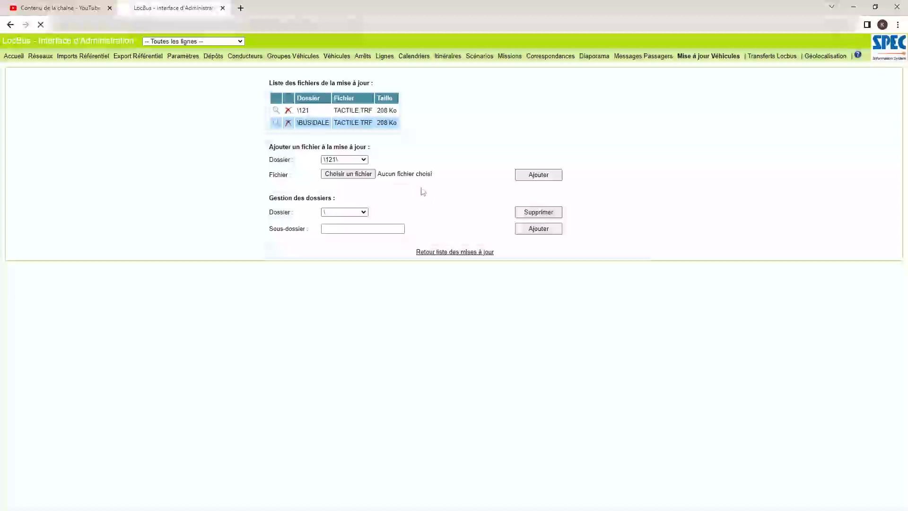
- Delete the TACTILE.TRF files in \121 and \BUS\DALE from the update
click(288, 110)
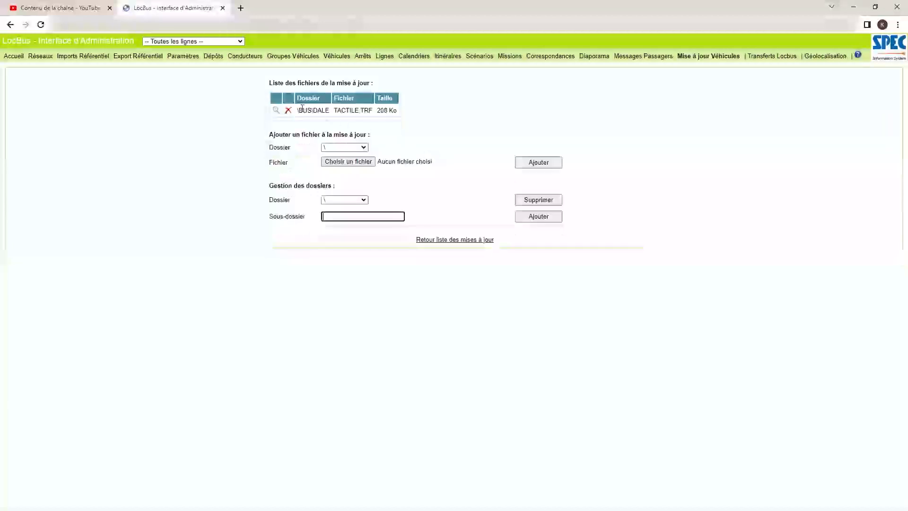
click(288, 111)
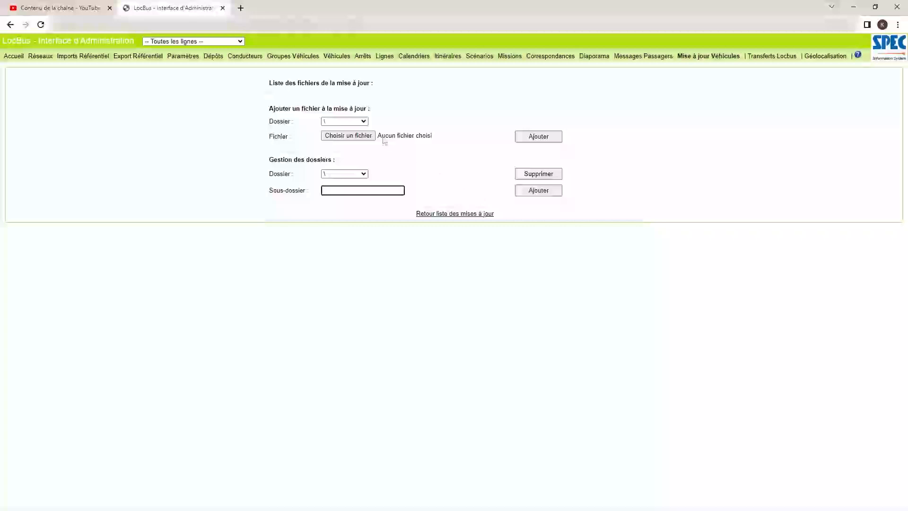
- Add TACTILE.TRF to the update under the \121\DALE\ folder
click(364, 121)
drag(363, 137, 363, 223)
drag(364, 272, 366, 271)
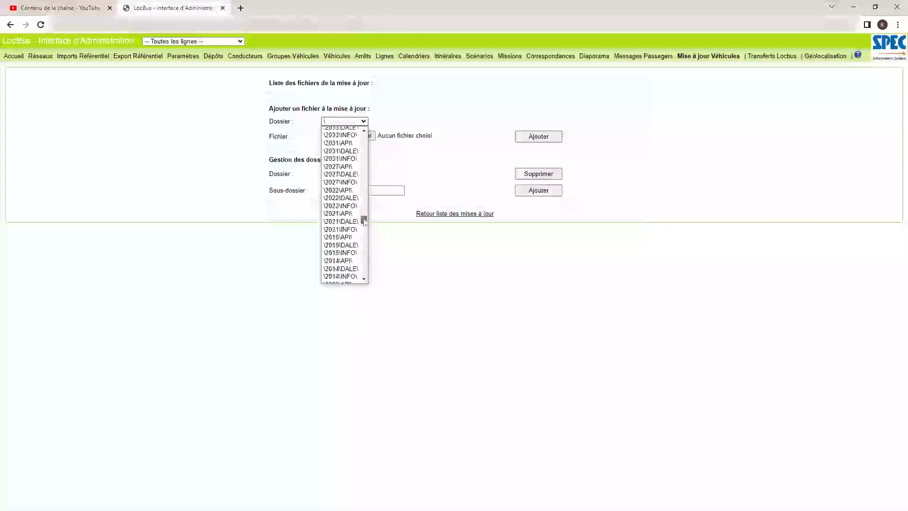
drag(368, 204, 368, 196)
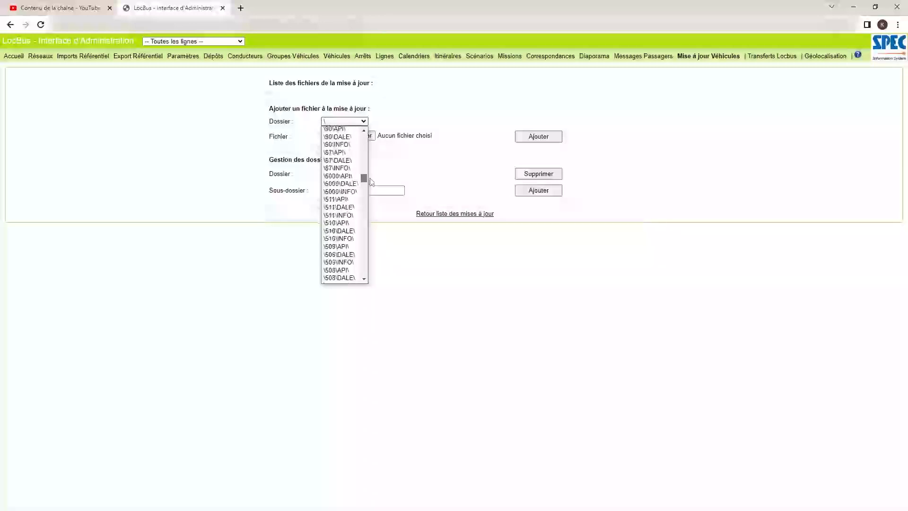
drag(373, 179, 363, 261)
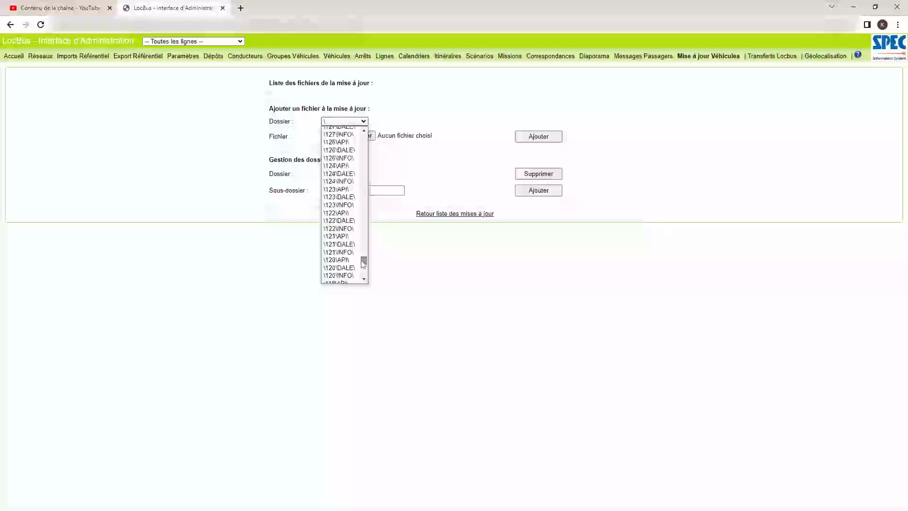
click(343, 243)
click(363, 137)
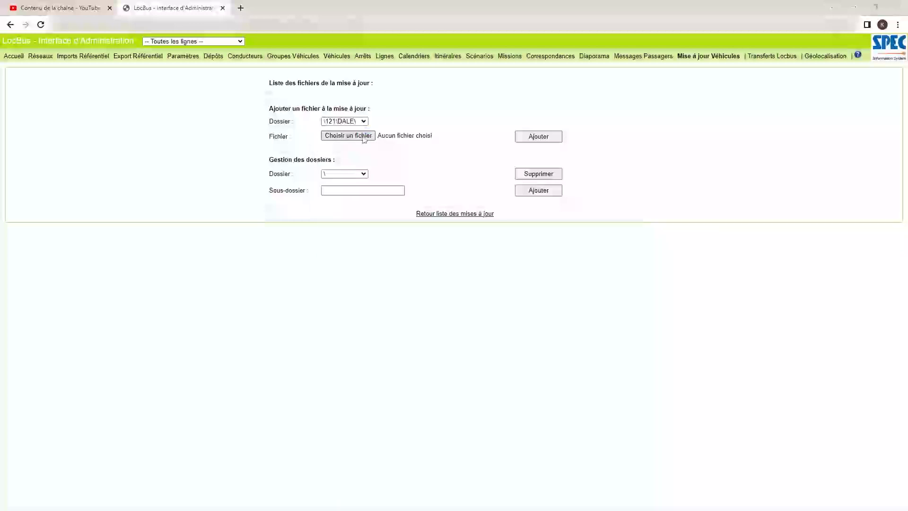
double_click(346, 226)
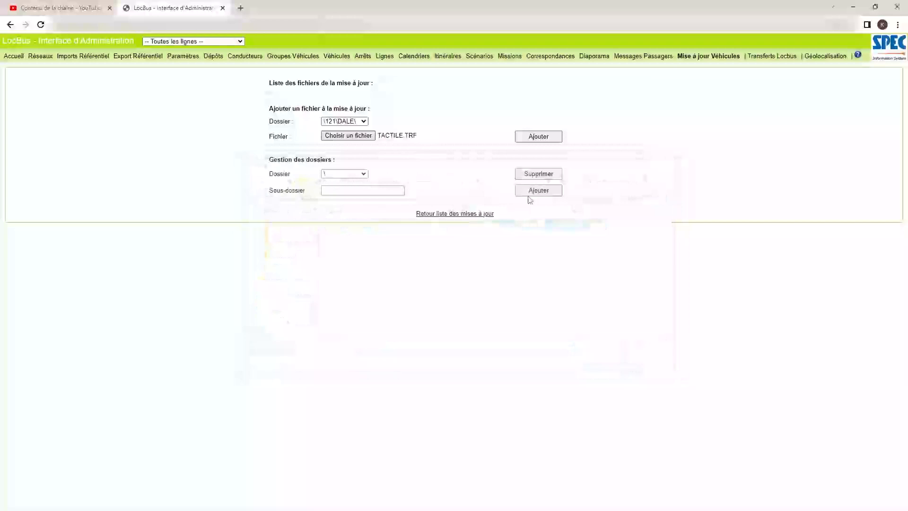
click(540, 140)
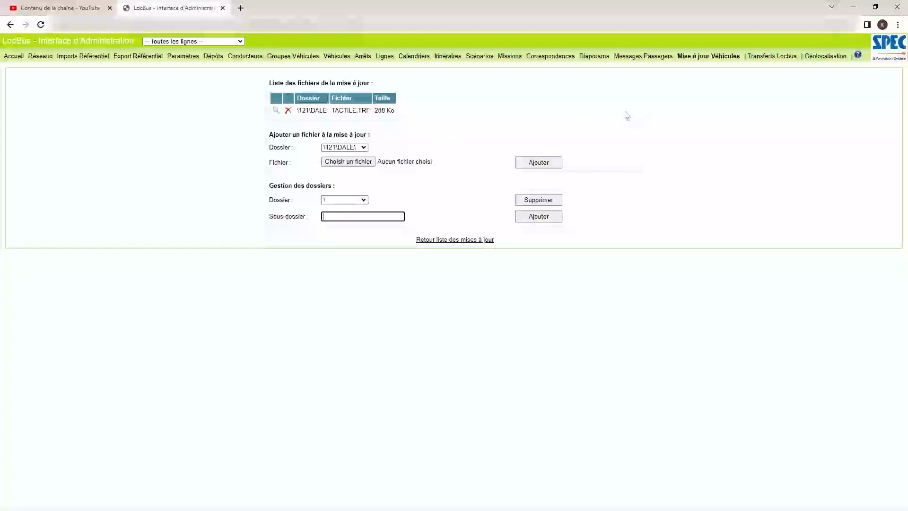
drag(299, 110, 390, 108)
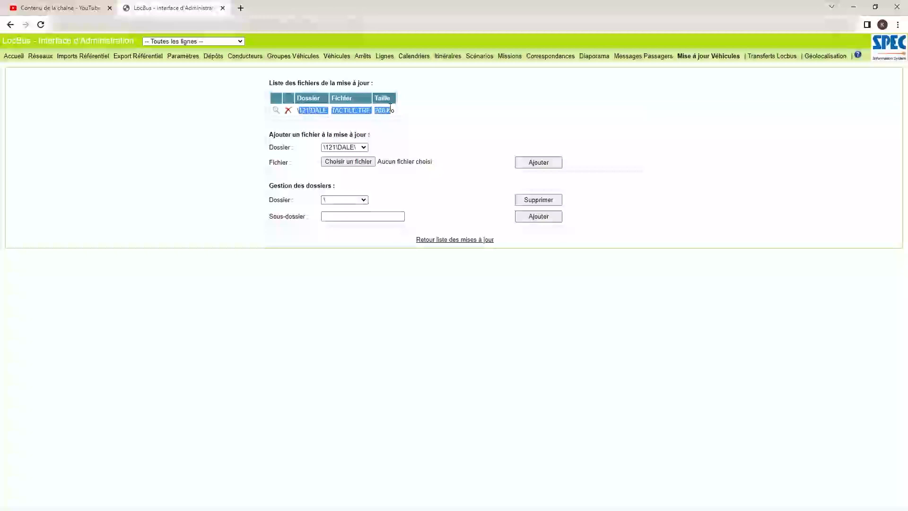
click(422, 109)
drag(302, 110, 387, 119)
click(430, 117)
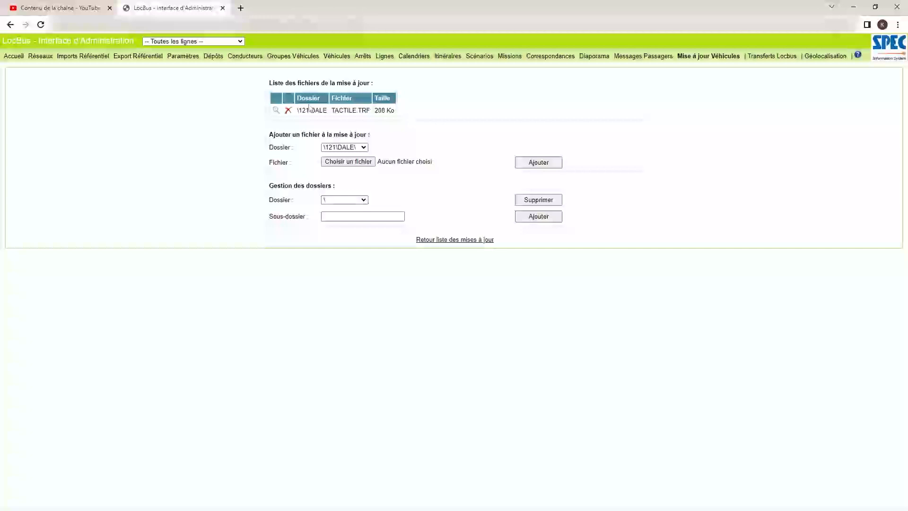
drag(297, 110, 386, 111)
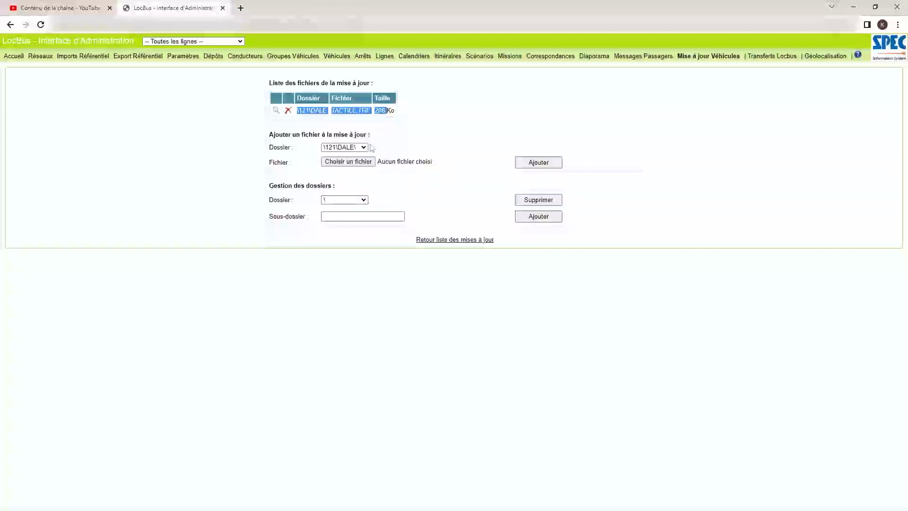
- Add TACTILE.TRF from transfert > 121 to the update under the \122\DALE\ folder
click(363, 147)
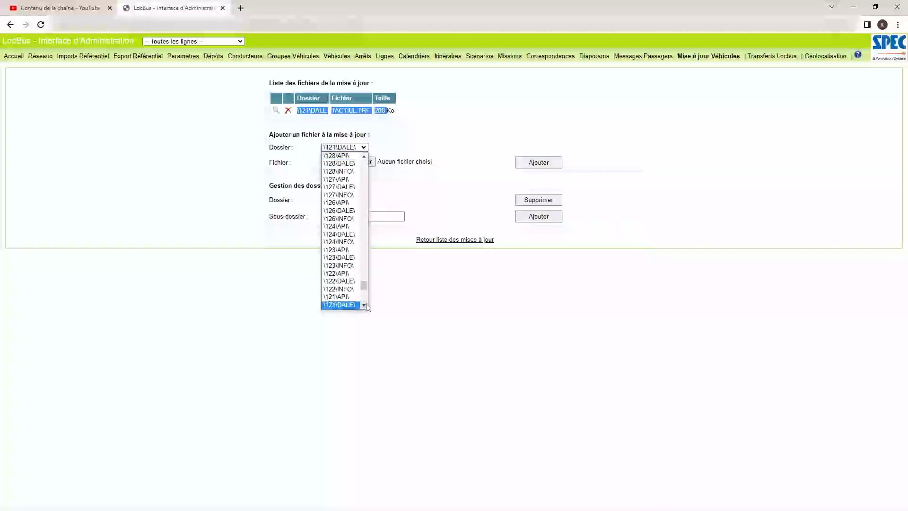
scroll(352, 303, down, 1)
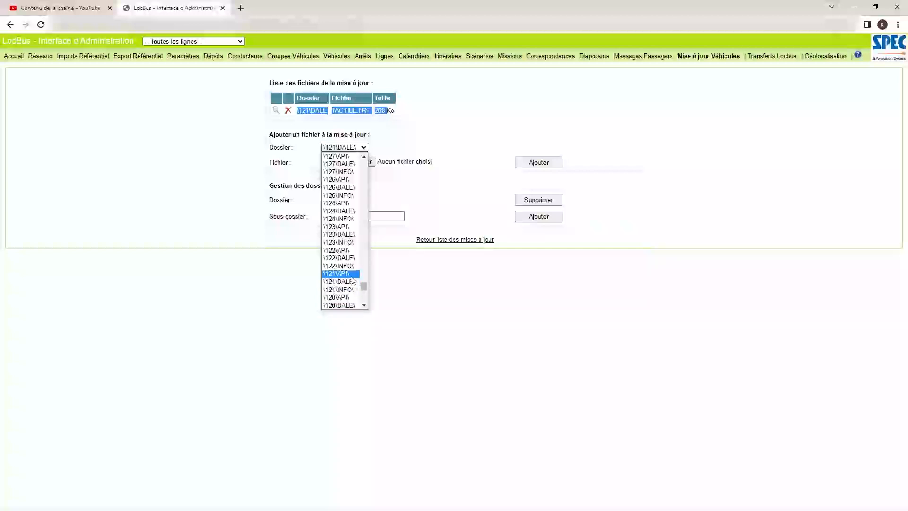
click(347, 258)
click(520, 164)
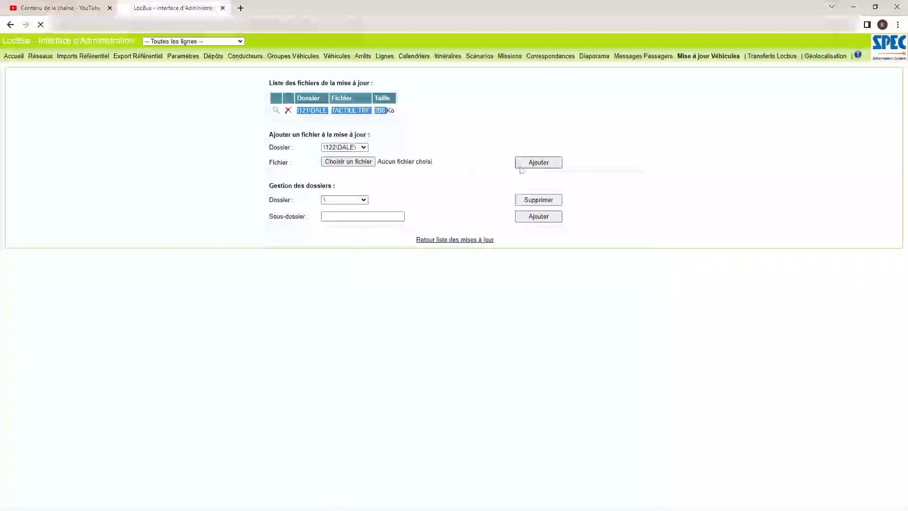
click(358, 165)
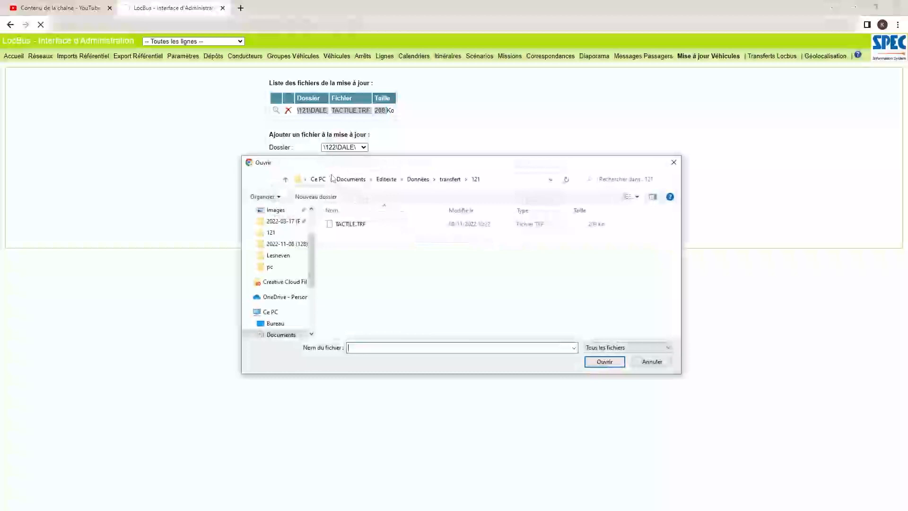
double_click(347, 223)
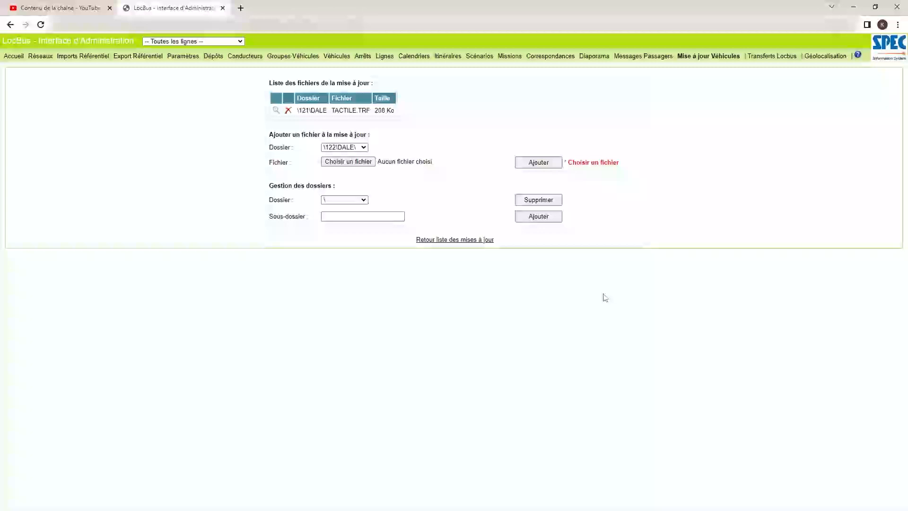
click(359, 161)
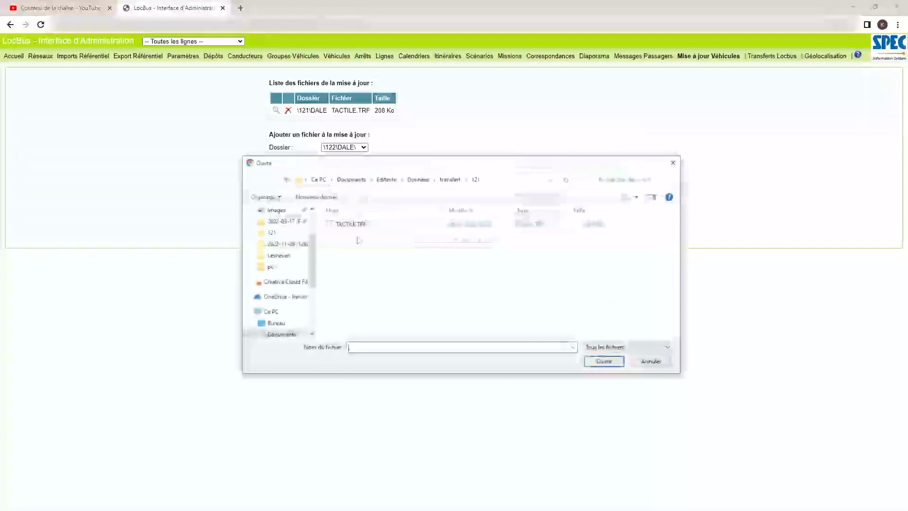
double_click(351, 224)
click(539, 163)
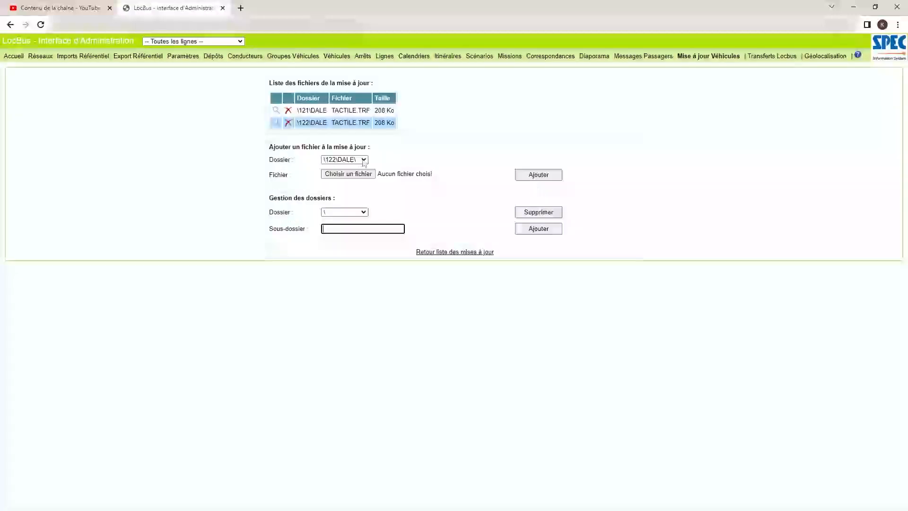
- Add the same TACTILE.TRF file to the update under the \123\DALE\ folder
click(364, 160)
click(338, 286)
click(359, 174)
double_click(355, 223)
click(534, 176)
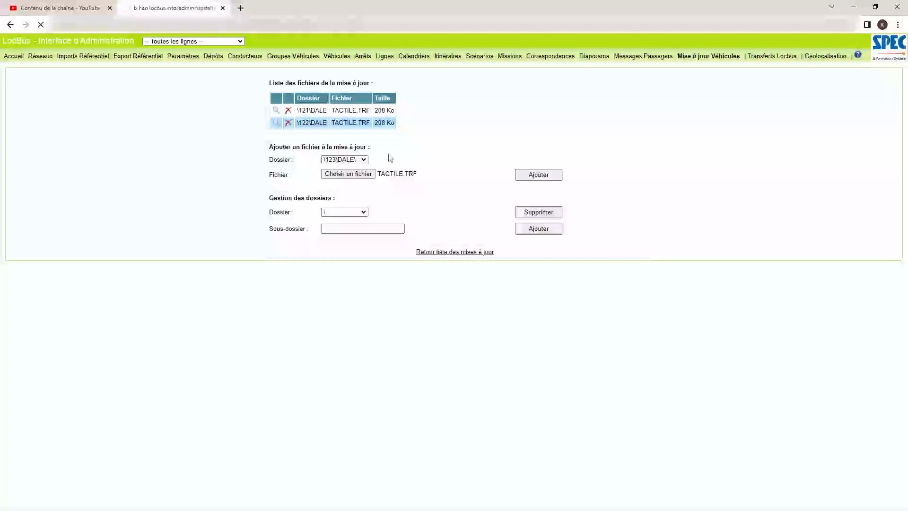
- Add the TACTILE.TRF file to the update under the \2027\DALE\ folder
click(363, 172)
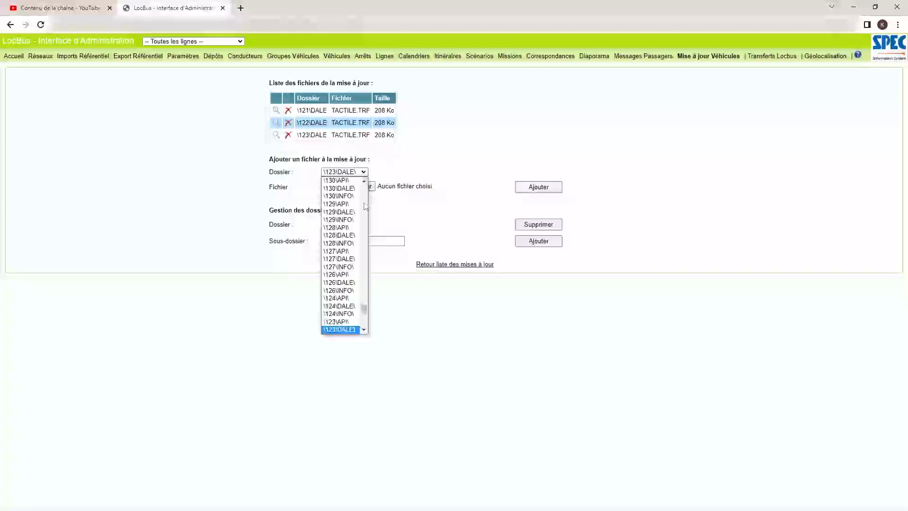
drag(367, 312, 374, 270)
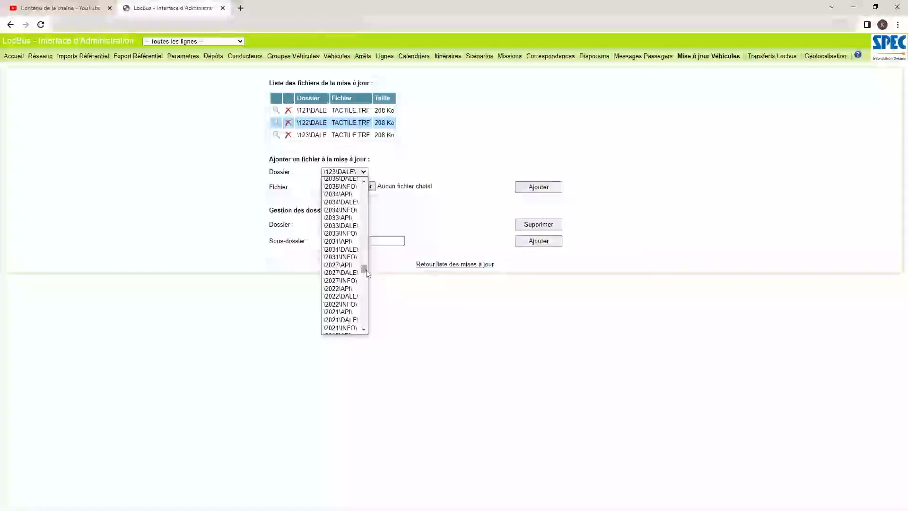
click(353, 272)
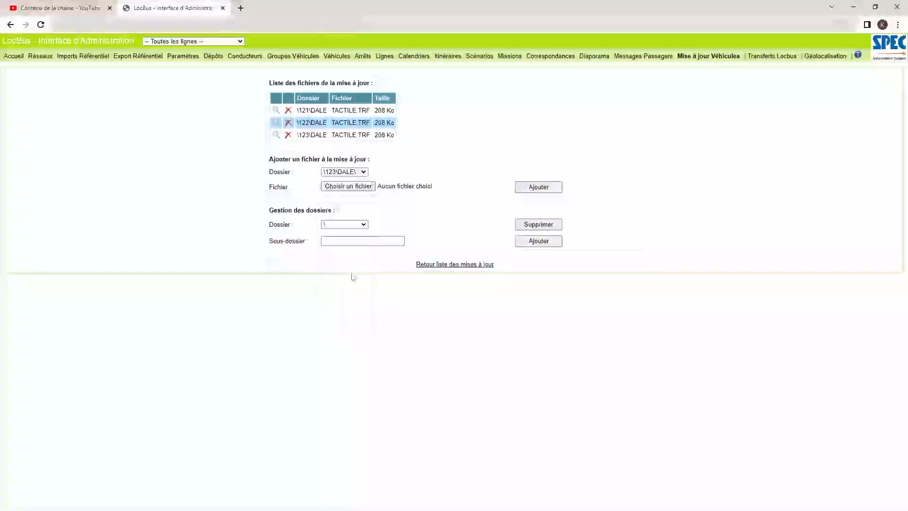
click(349, 187)
double_click(357, 225)
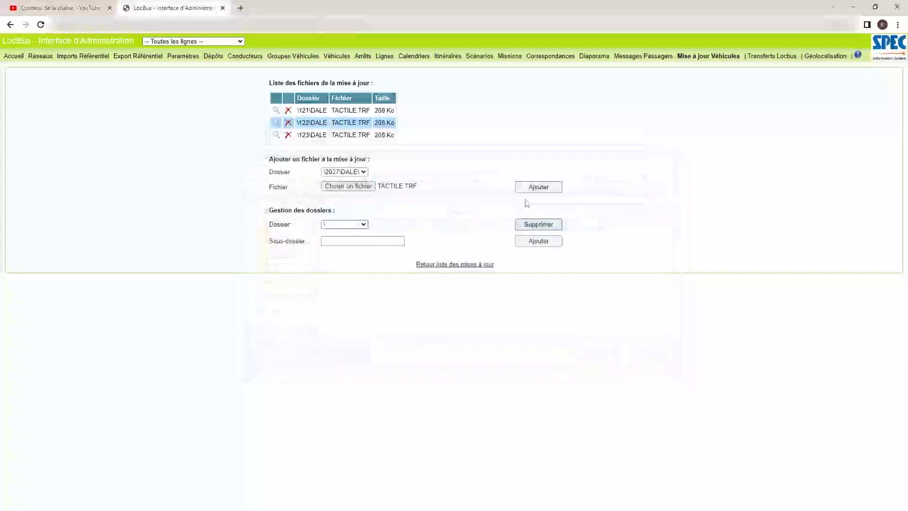
click(537, 187)
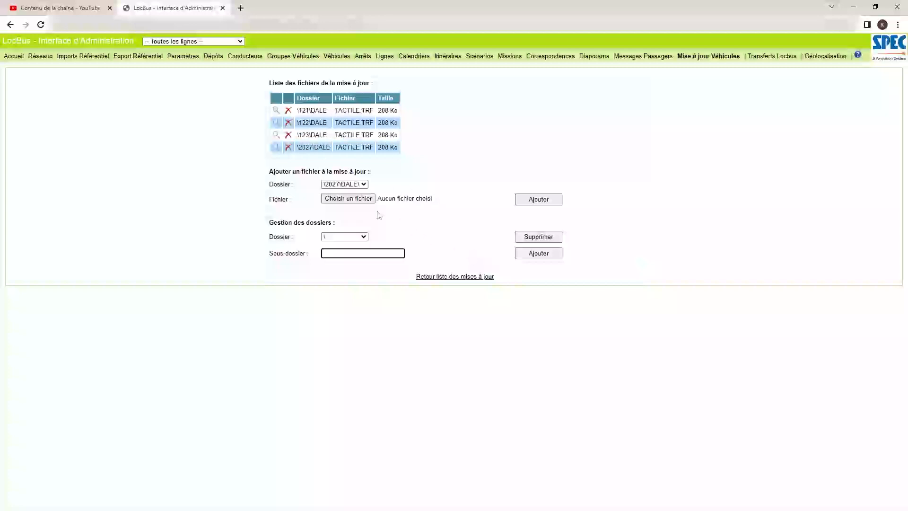
- Start choosing another file for the update and check the contents of transfert > Intouro
click(355, 199)
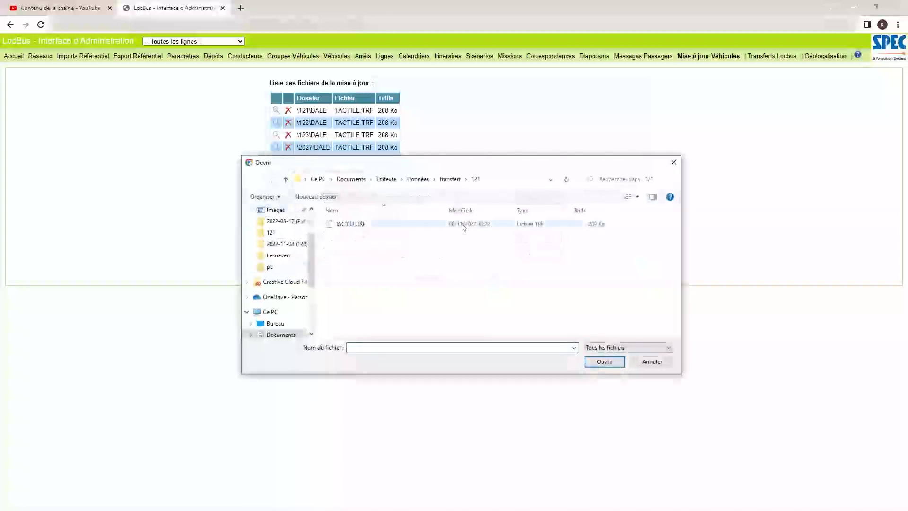
click(450, 182)
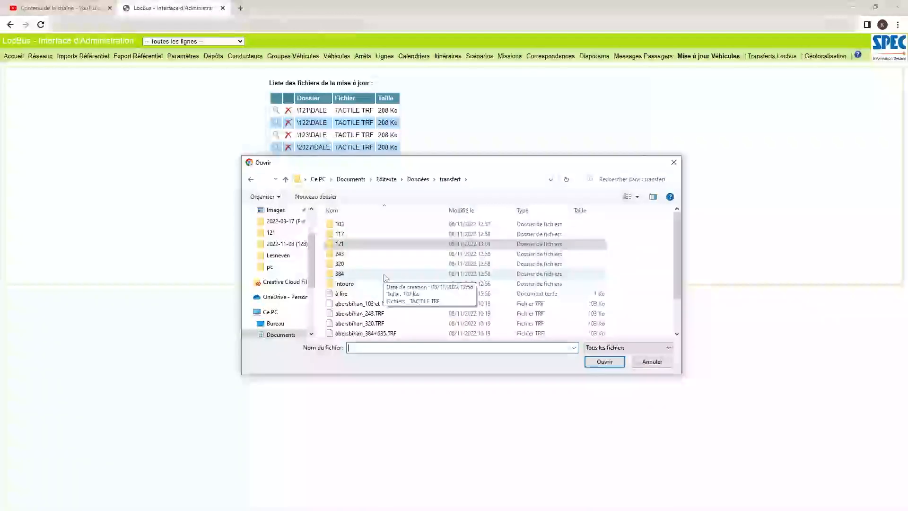
double_click(347, 284)
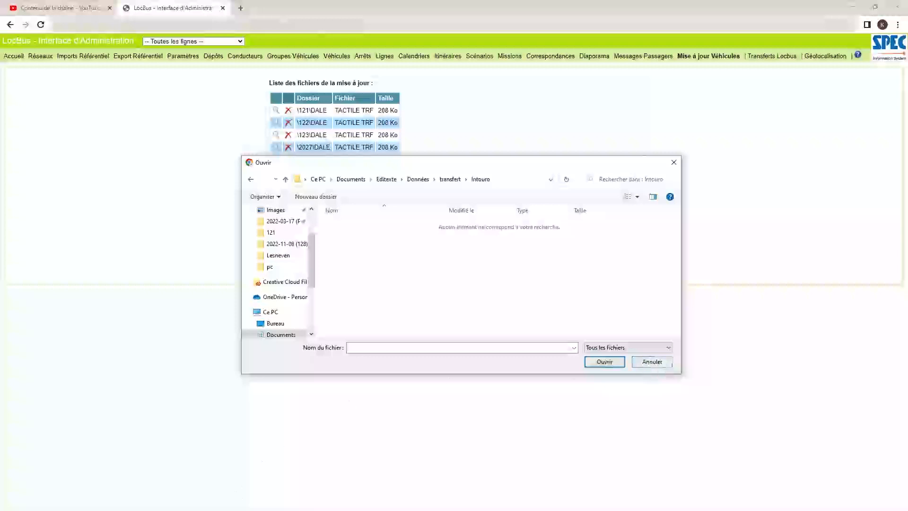
- Switch to File Explorer and copy abersbihan_INTOURO.TRF from the transfert folder into its Intouro subfolder
click(154, 510)
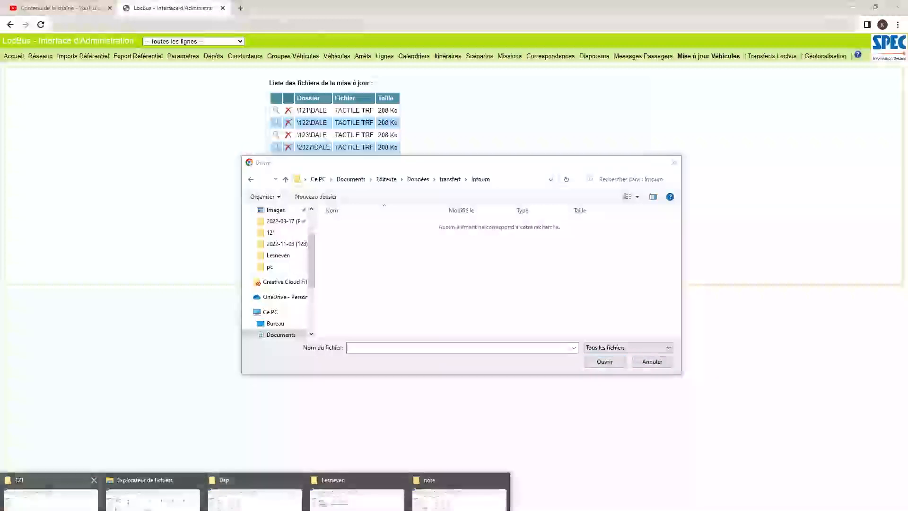
click(153, 499)
click(213, 78)
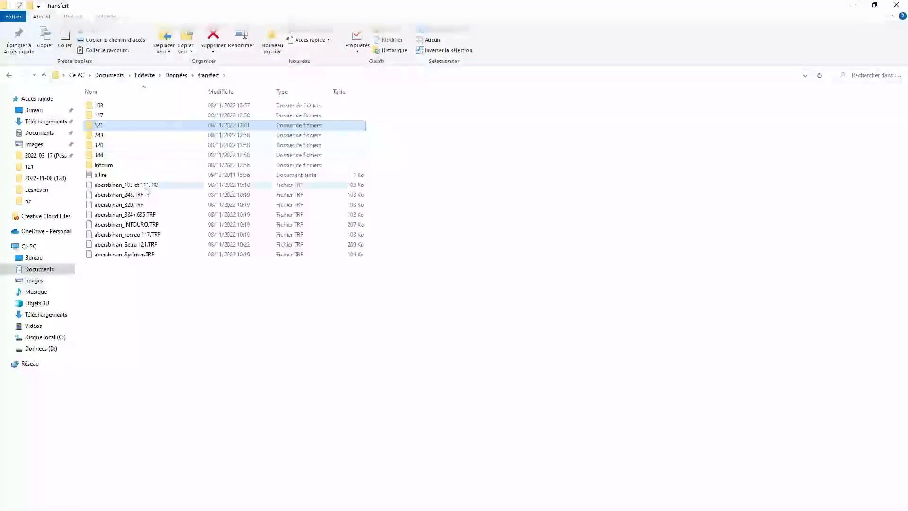
right_click(136, 227)
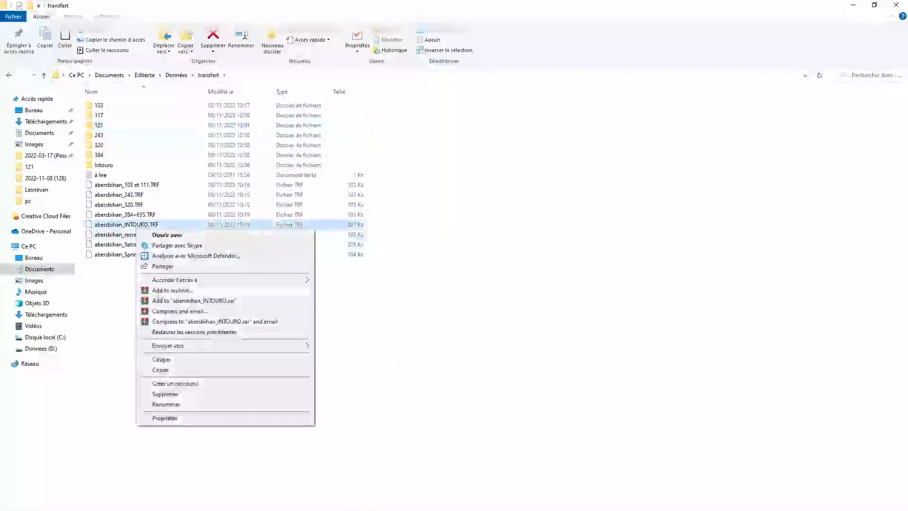
key(Escape)
click(112, 165)
double_click(103, 165)
right_click(171, 163)
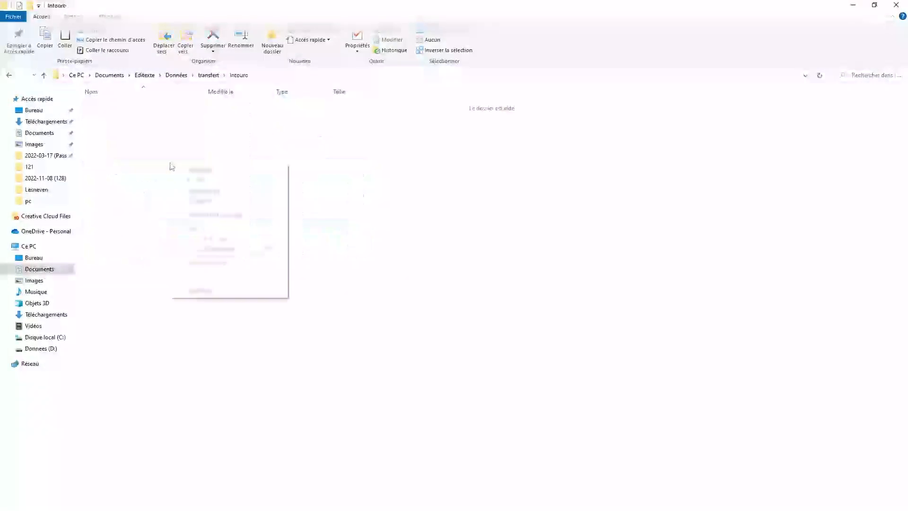
click(192, 228)
- Rename the copied abersbihan_INTOURO.TRF in the Intouro folder as TACTILE.TRF
right_click(127, 106)
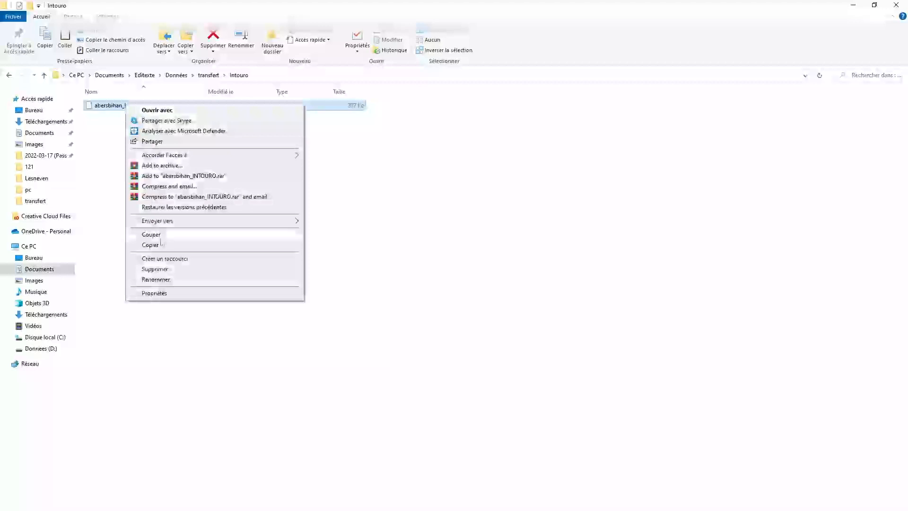
click(199, 278)
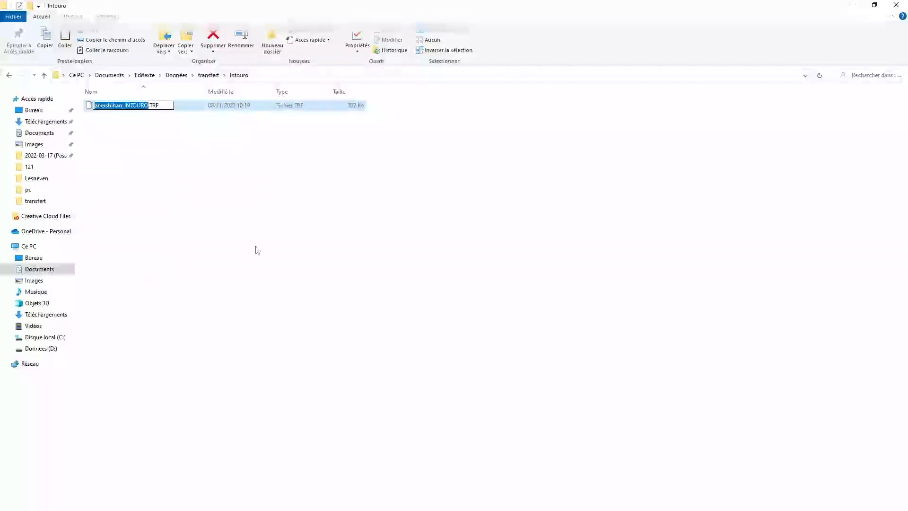
text(TACTILE)
key(Return)
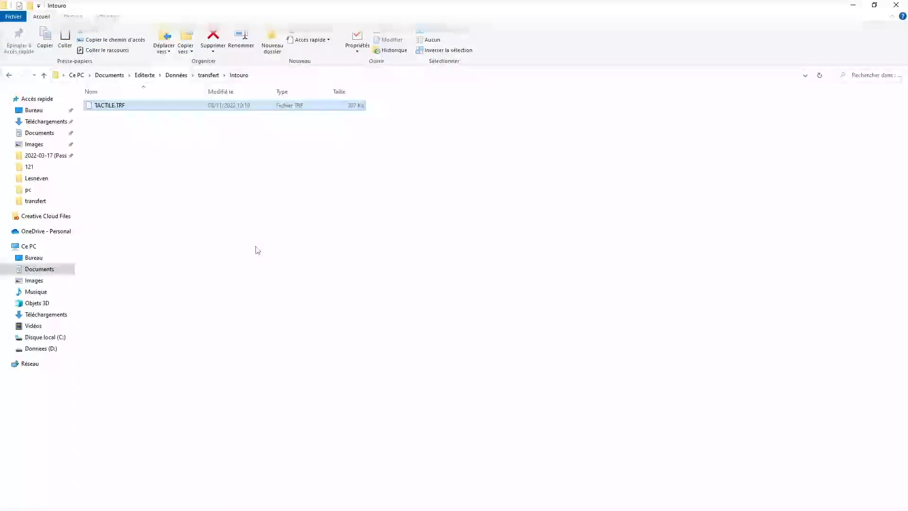
- Switch back to Chrome and choose TACTILE.TRF from transfert > Intouro as the file for the update
key(alt+Tab)
click(449, 178)
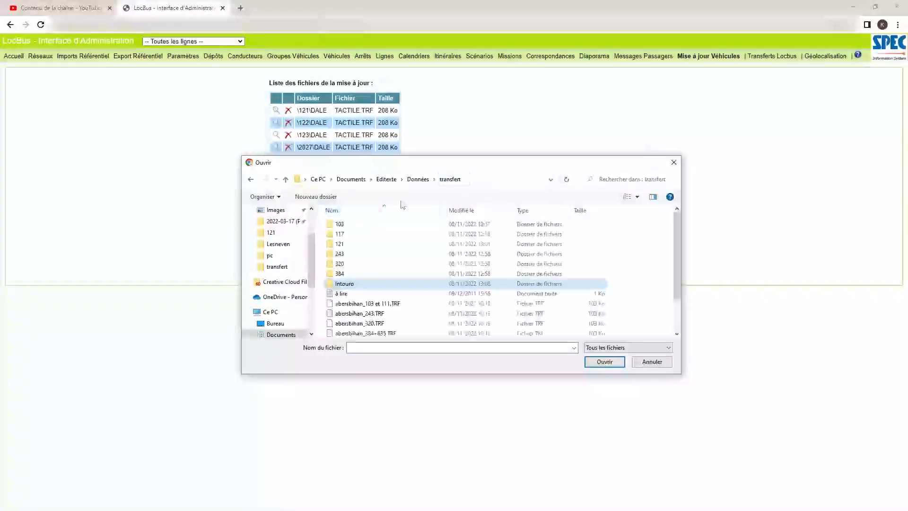
double_click(344, 283)
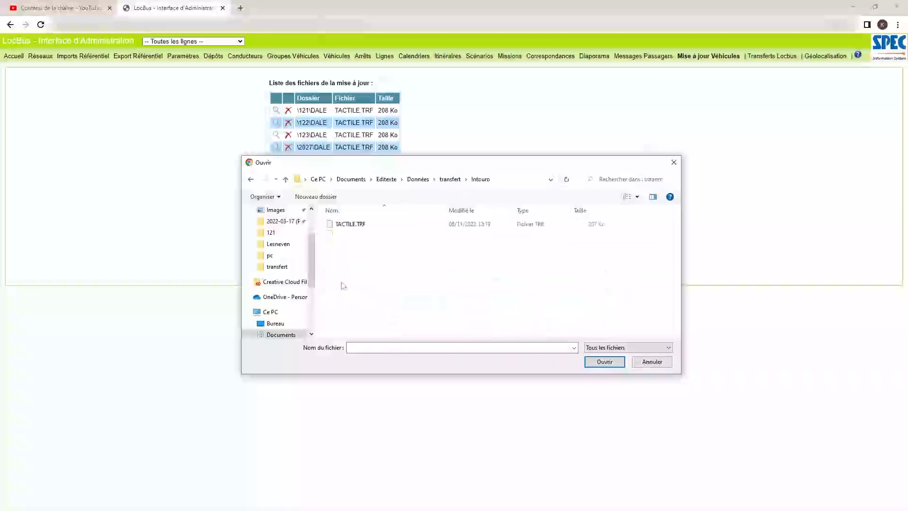
double_click(350, 225)
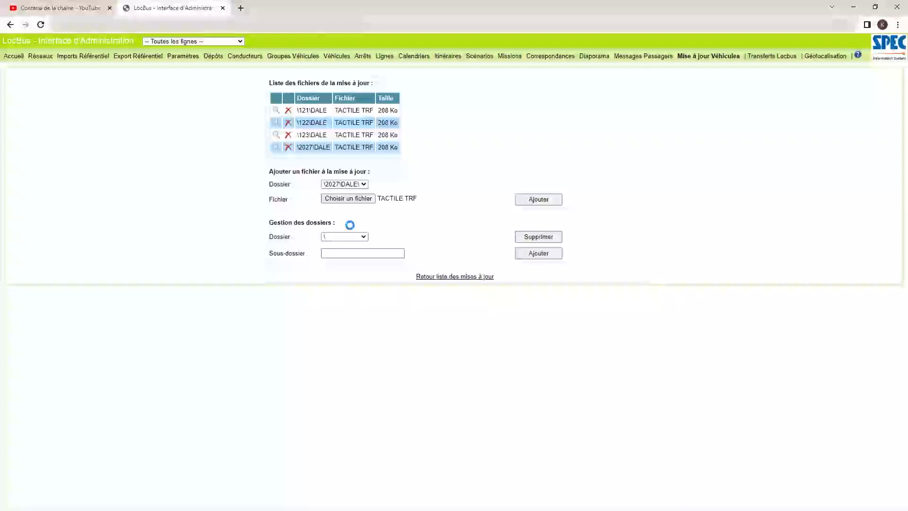
- Set the destination folder to \126\DALE\ and add the Intouro TACTILE.TRF file to the update
click(363, 185)
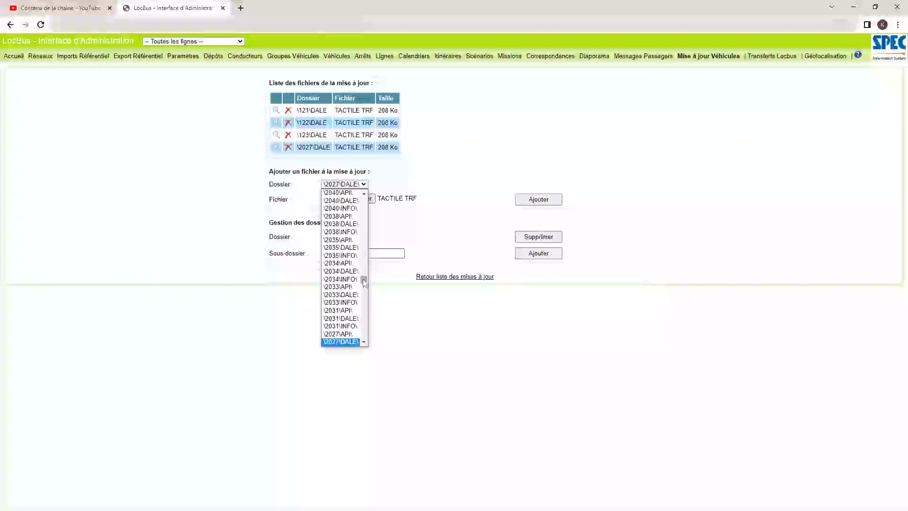
drag(364, 282, 369, 266)
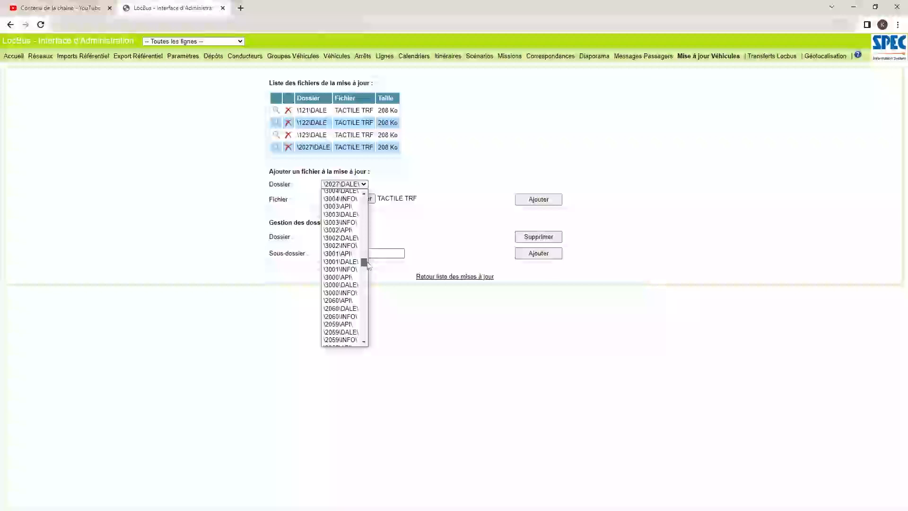
drag(368, 265, 371, 244)
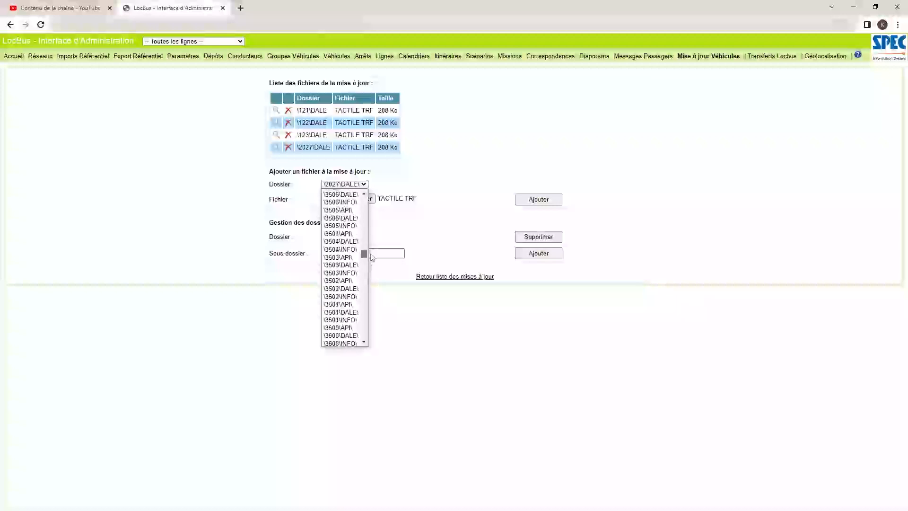
drag(369, 310, 367, 323)
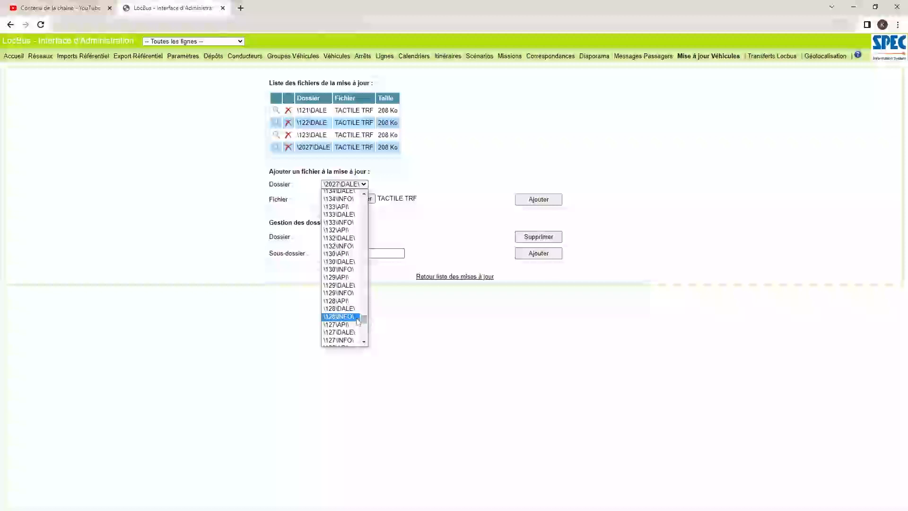
click(364, 342)
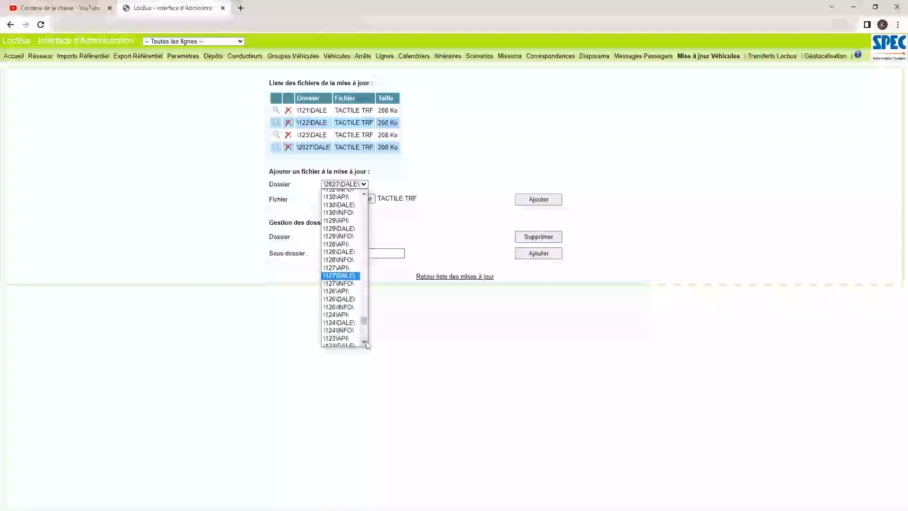
click(352, 300)
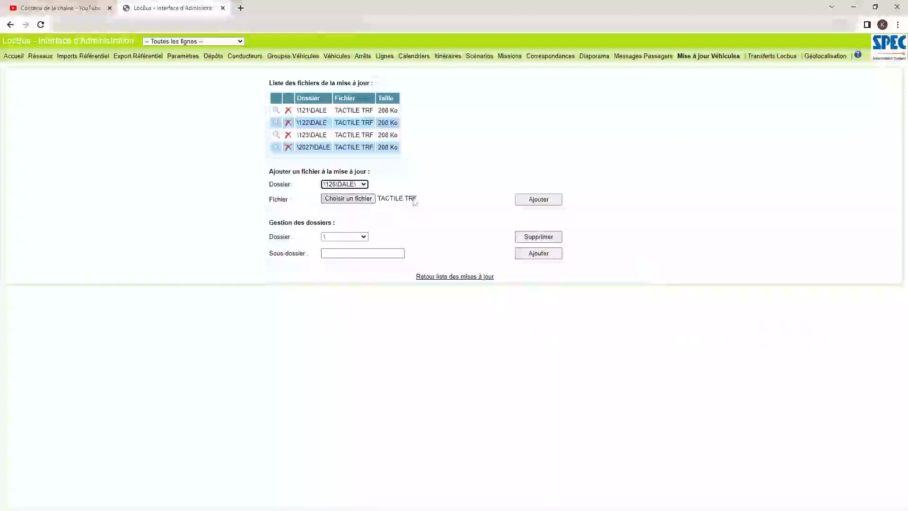
click(362, 201)
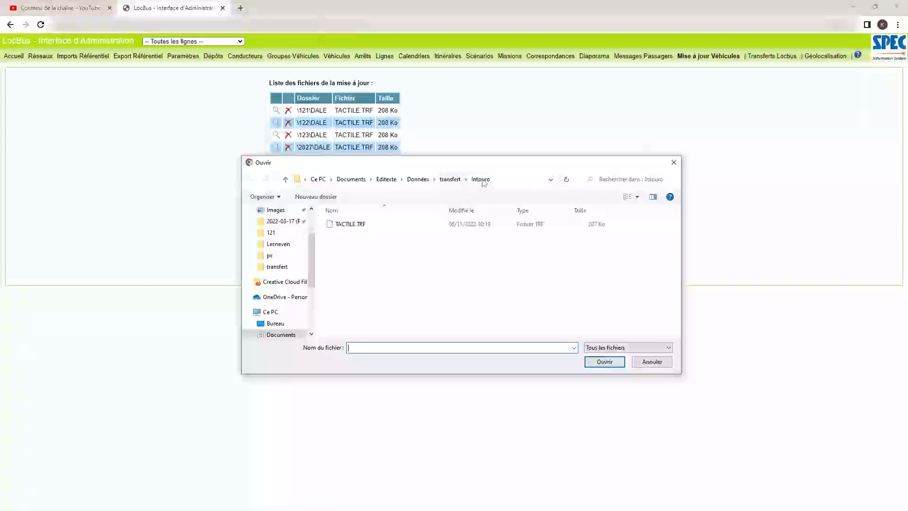
double_click(349, 225)
click(538, 202)
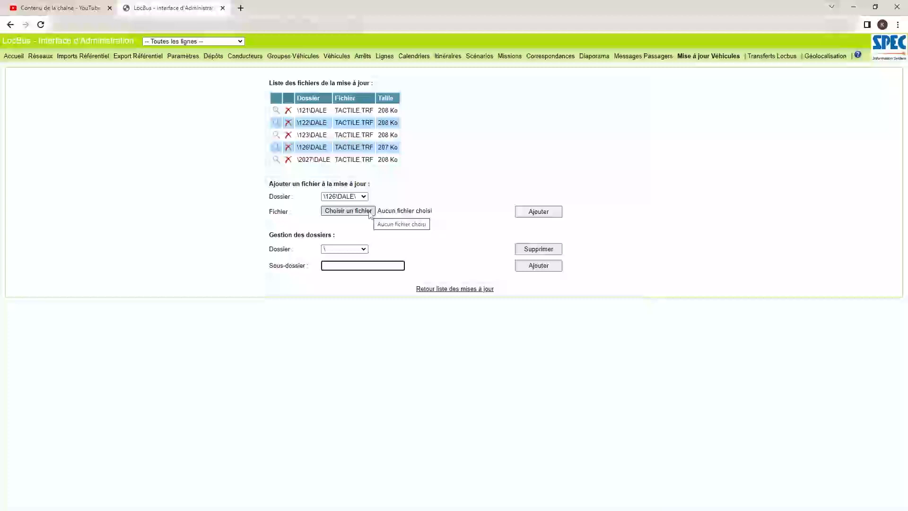
- Add the Intouro TACTILE.TRF file to the update under the \127\DALE\ folder
click(364, 197)
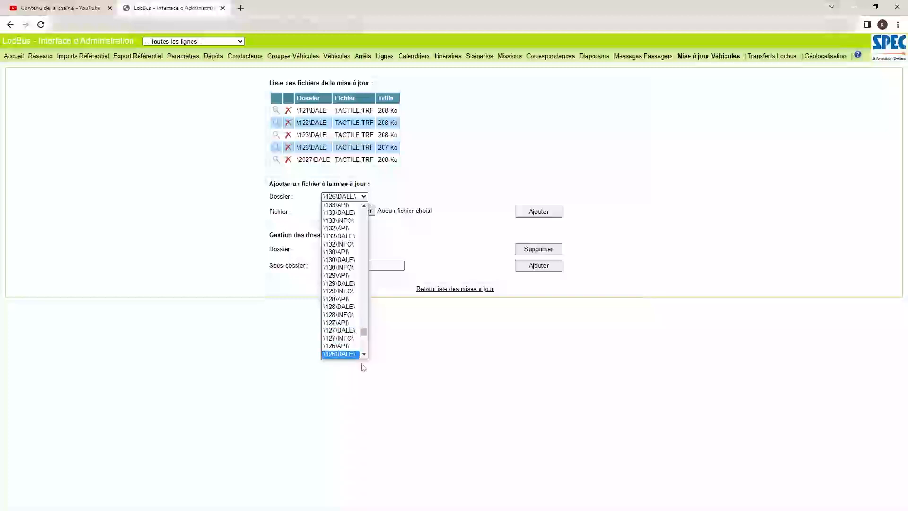
click(354, 338)
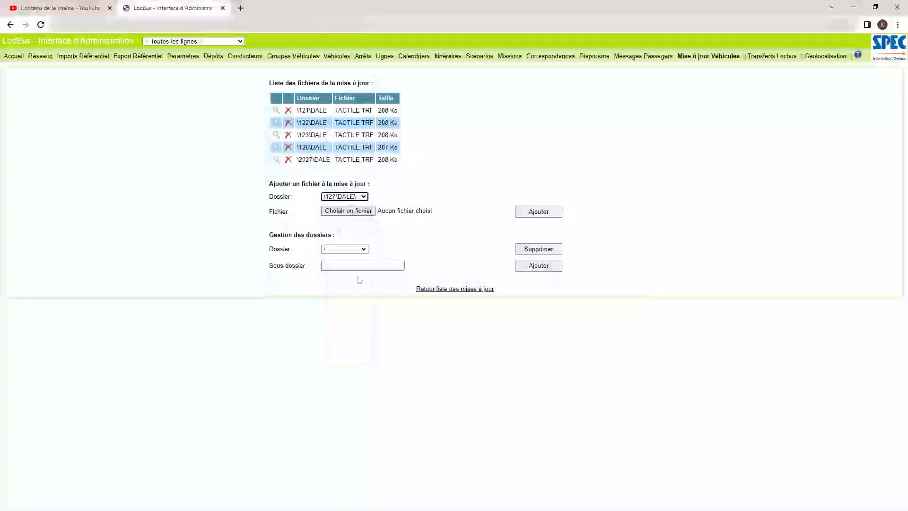
click(358, 211)
double_click(349, 224)
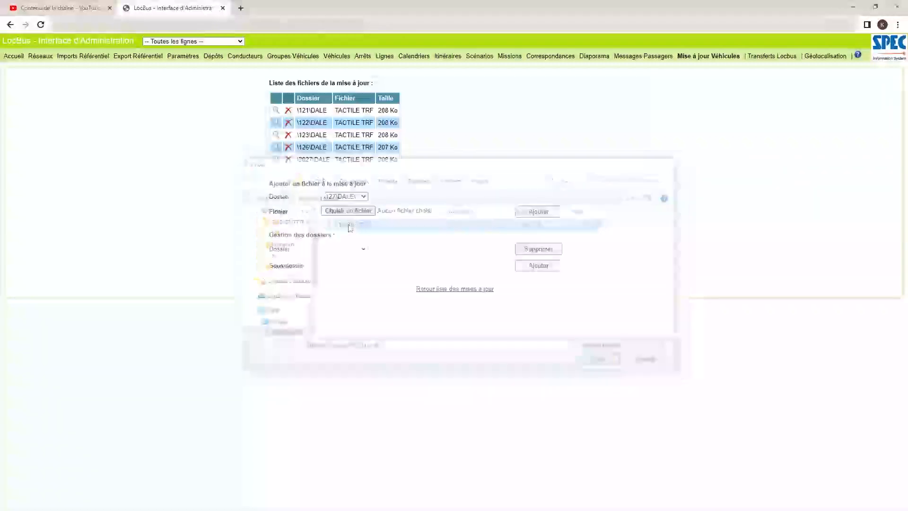
click(535, 213)
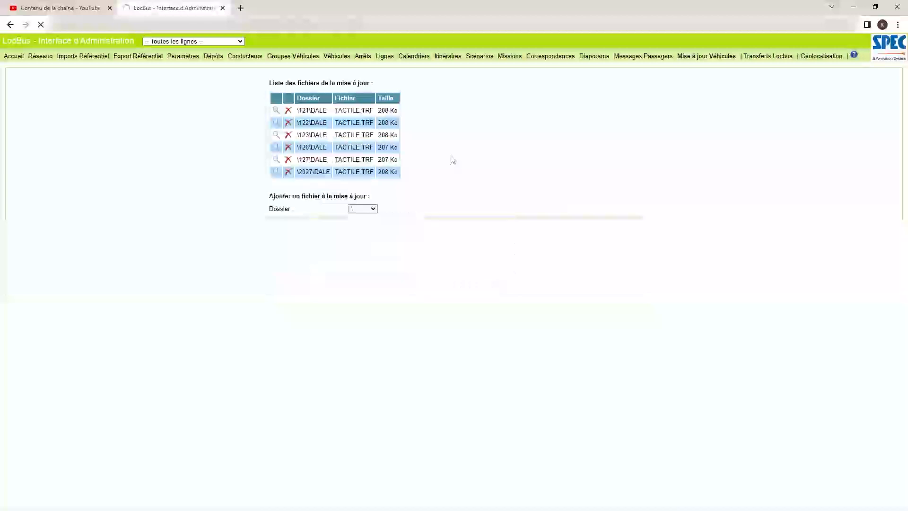
- Add the Intouro TACTILE.TRF file to the update under the \128\DALE\ folder
click(362, 209)
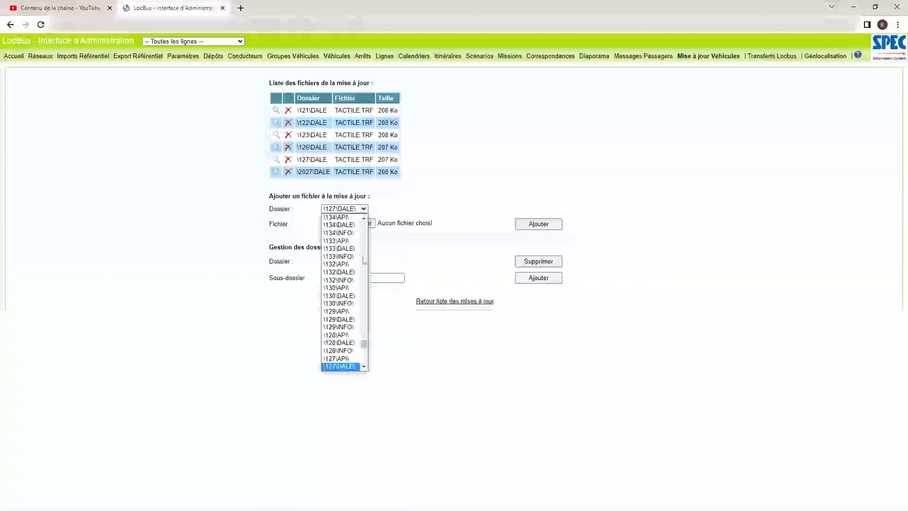
click(349, 342)
click(360, 223)
double_click(525, 223)
click(527, 223)
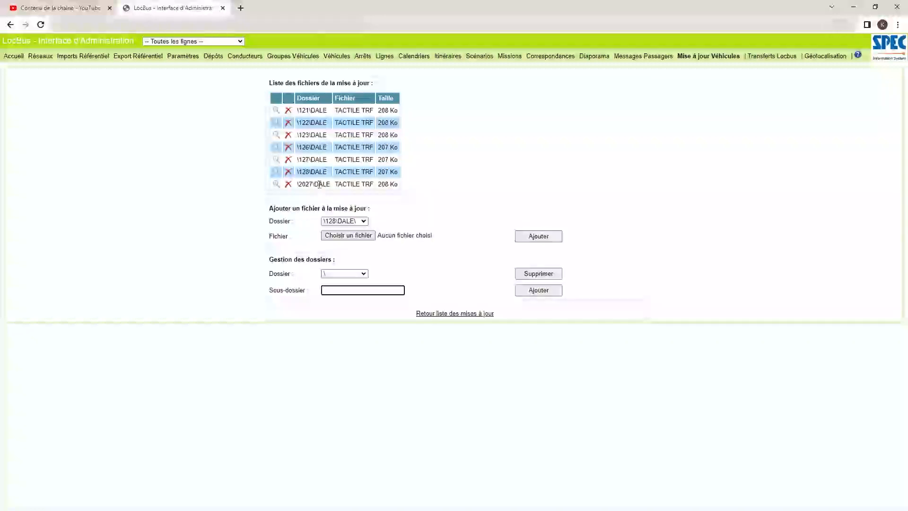
- Add the Intouro TACTILE.TRF file to the update under the \129\DALE\ folder
click(365, 222)
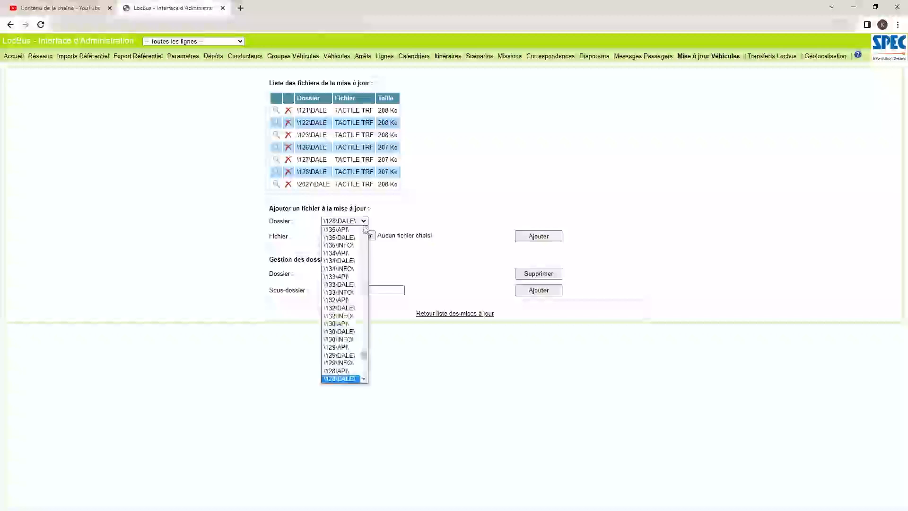
click(363, 379)
click(364, 380)
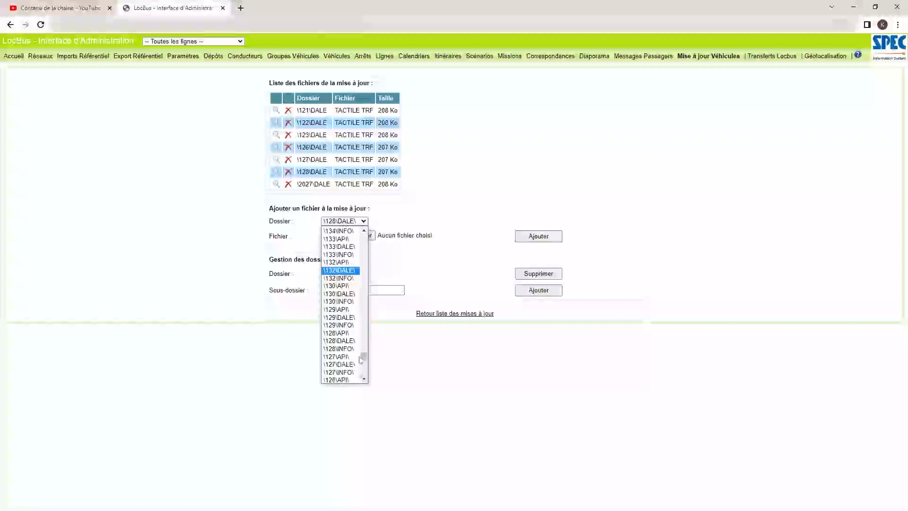
click(339, 317)
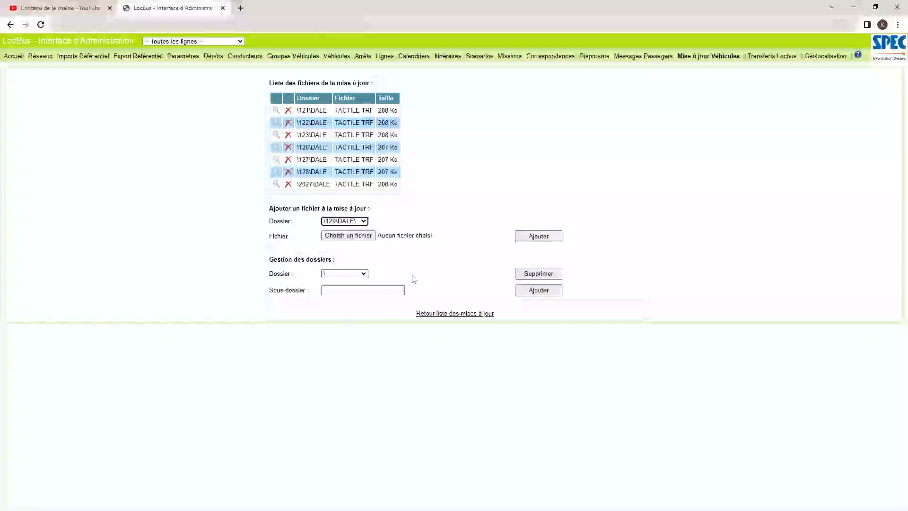
click(367, 237)
double_click(364, 226)
click(528, 239)
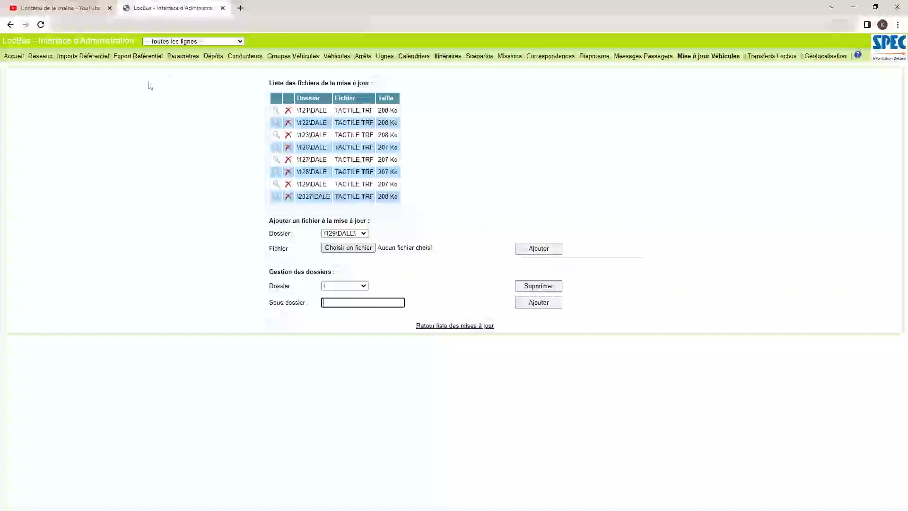
- Transmit the update by GPRS to all vehicles, and from the vehicle updates page also to vehicle 103
click(719, 58)
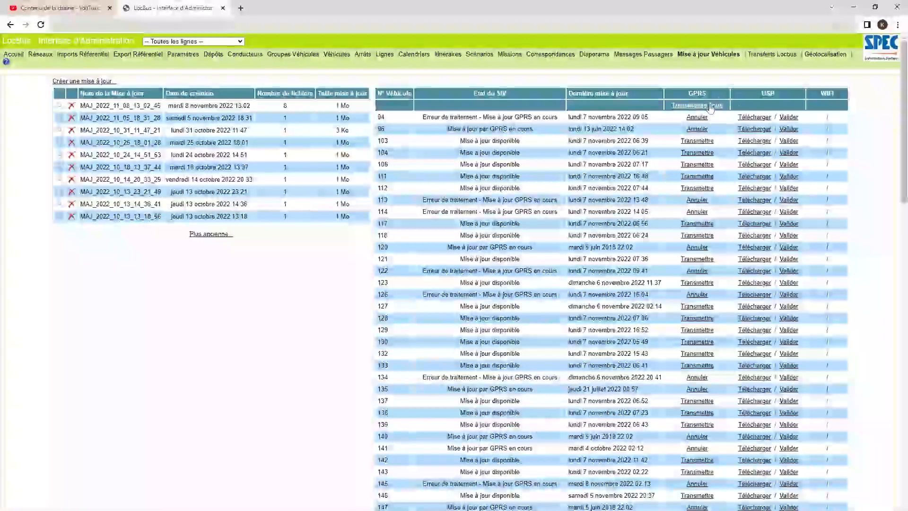
click(710, 106)
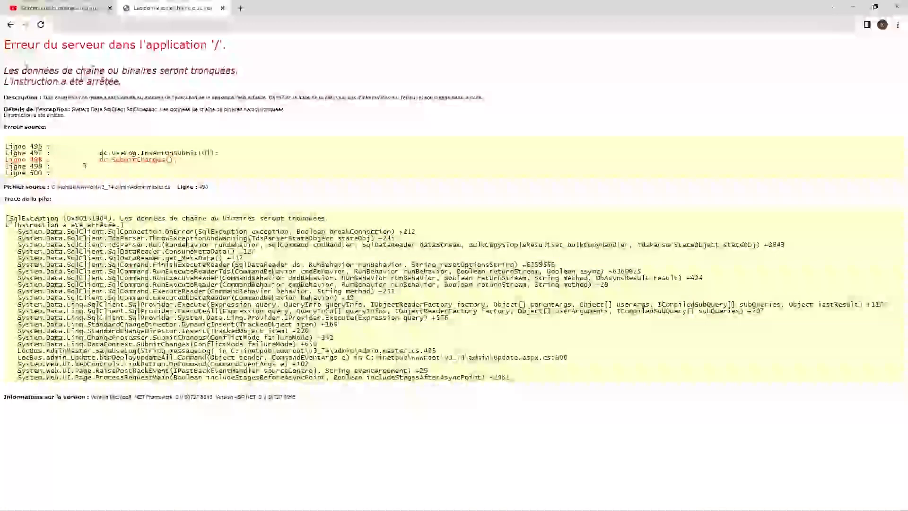
click(10, 24)
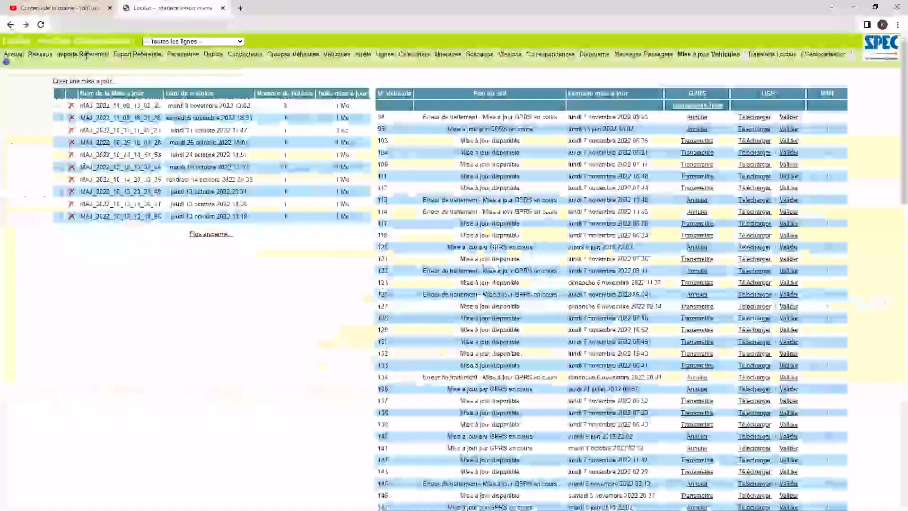
click(708, 141)
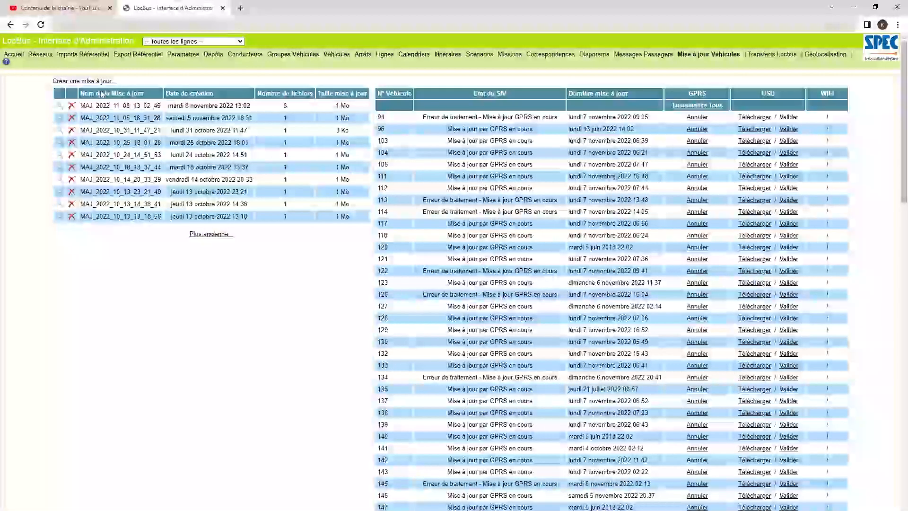
- Review the vehicle folders contained in the newest update and the GPRS status of each vehicle in the updates list
click(59, 108)
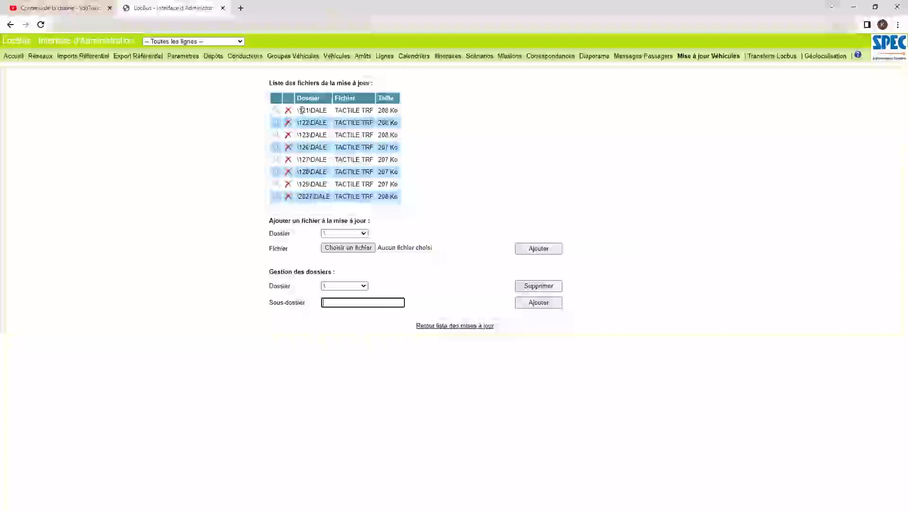
drag(298, 111, 310, 110)
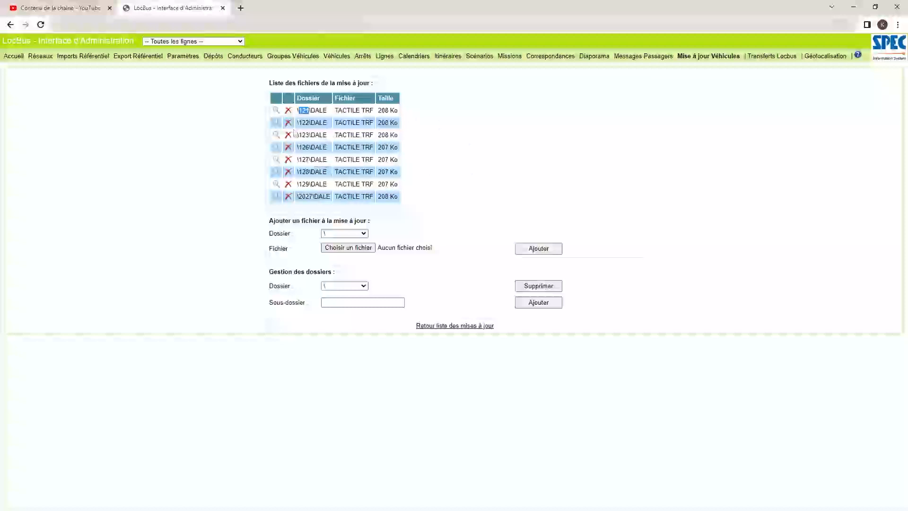
click(319, 160)
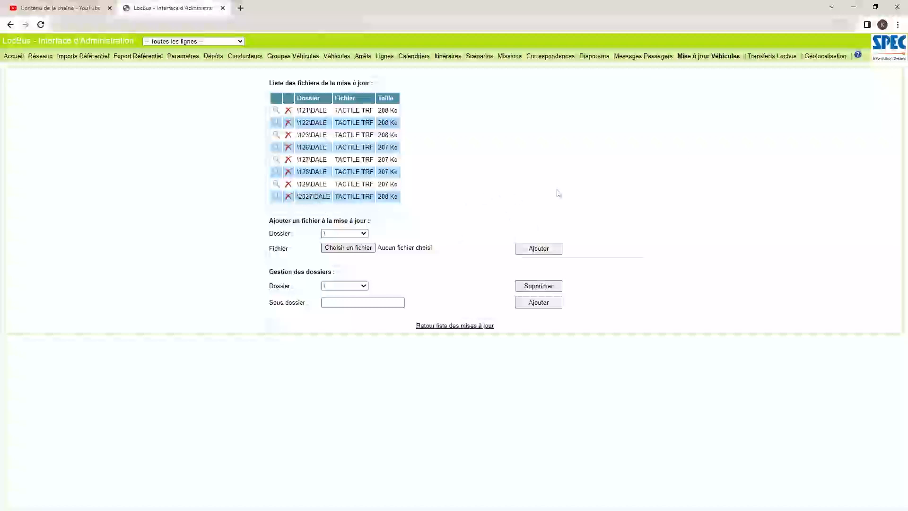
click(709, 57)
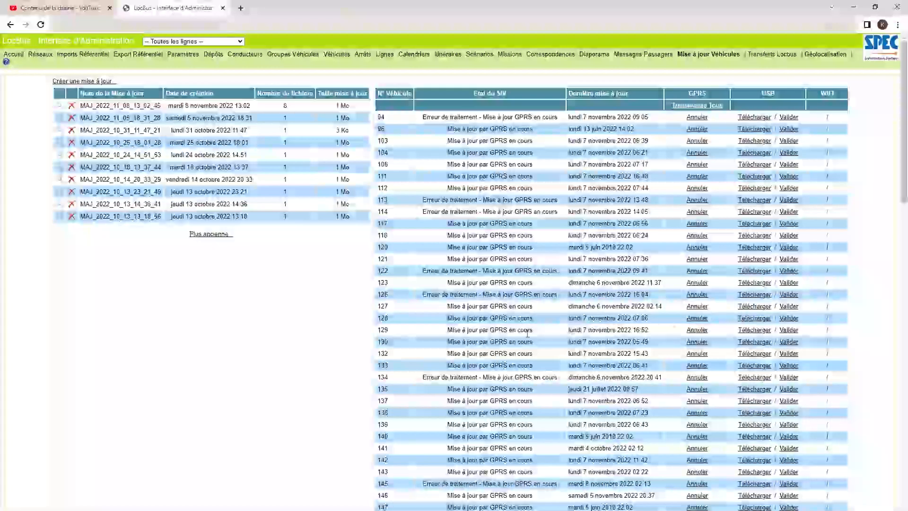
scroll(425, 331, down, 3)
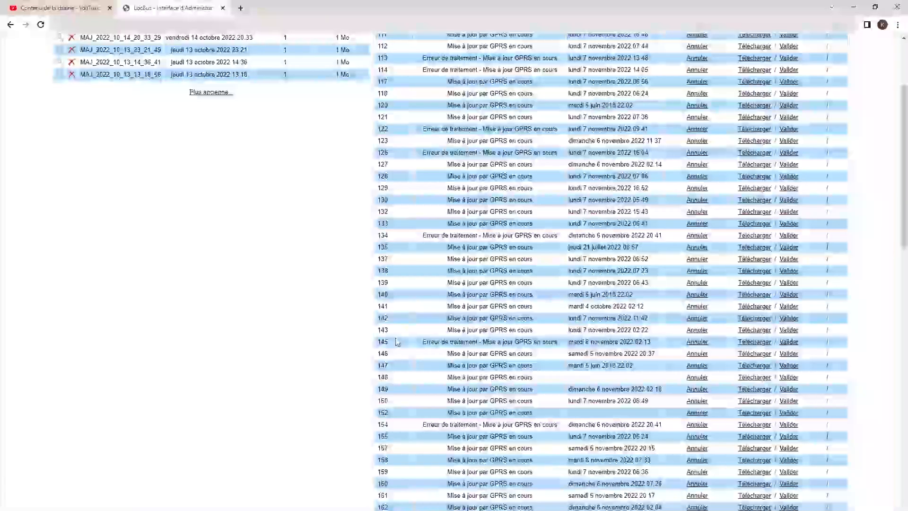